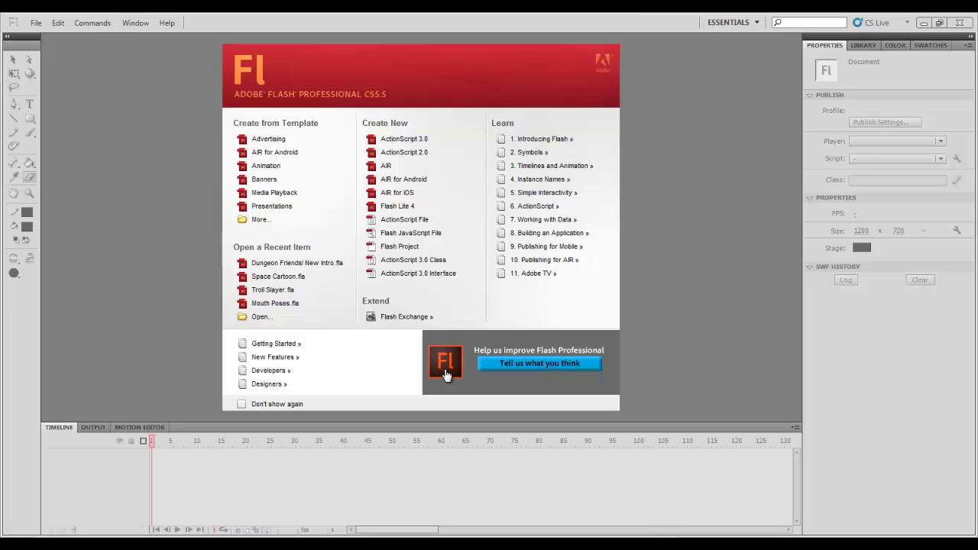
Create an ActionScript 3.0 document and set it to 25 fps with a 1280 x 720 stage.
left_click(420, 142)
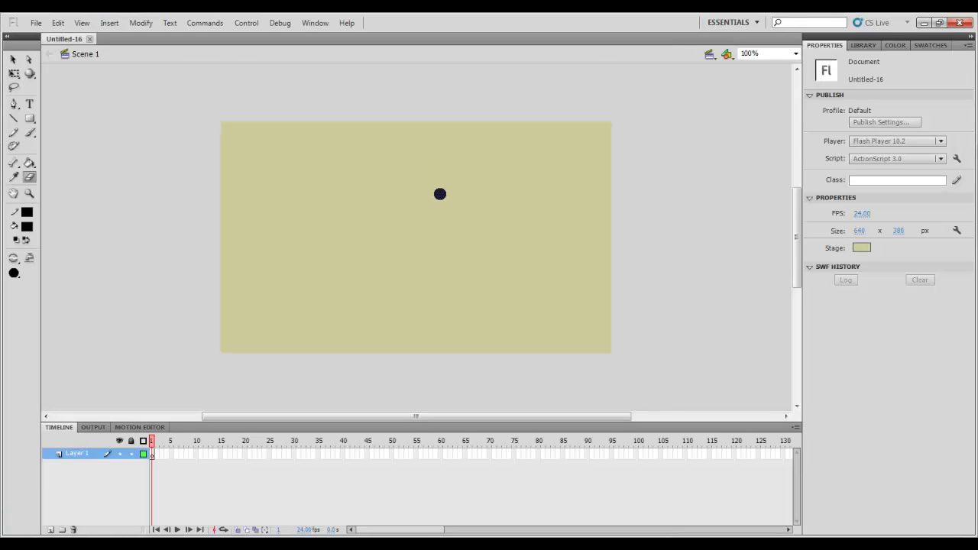
left_click(864, 216)
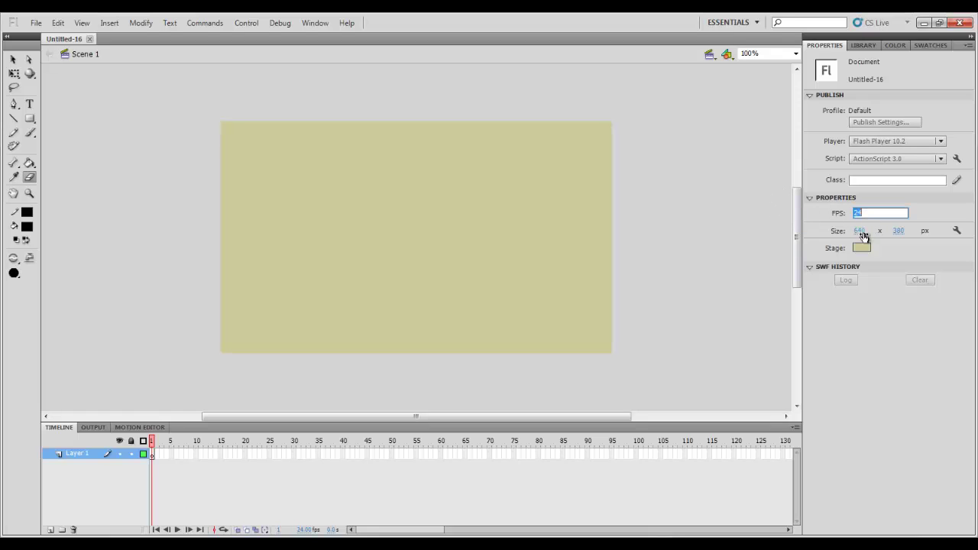
type("25")
left_click(860, 230)
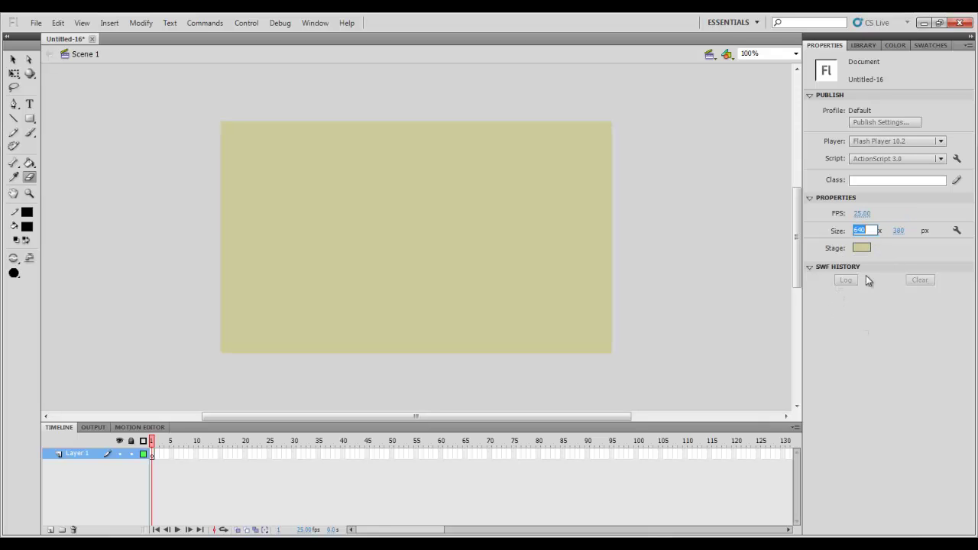
type("1280")
left_click(897, 230)
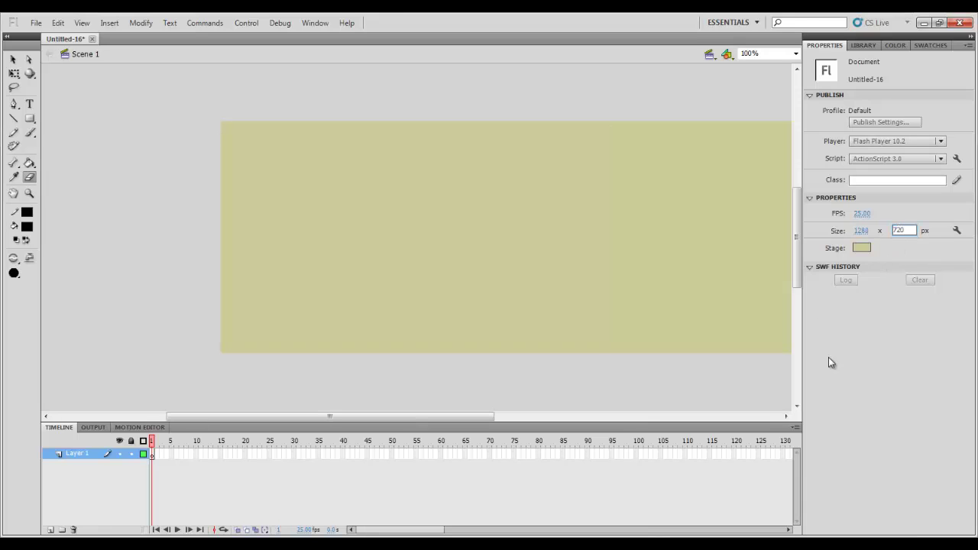
key("Return")
mouse_move(555, 310)
left_mouse_down()
mouse_move(508, 287)
mouse_move(365, 253)
left_mouse_up()
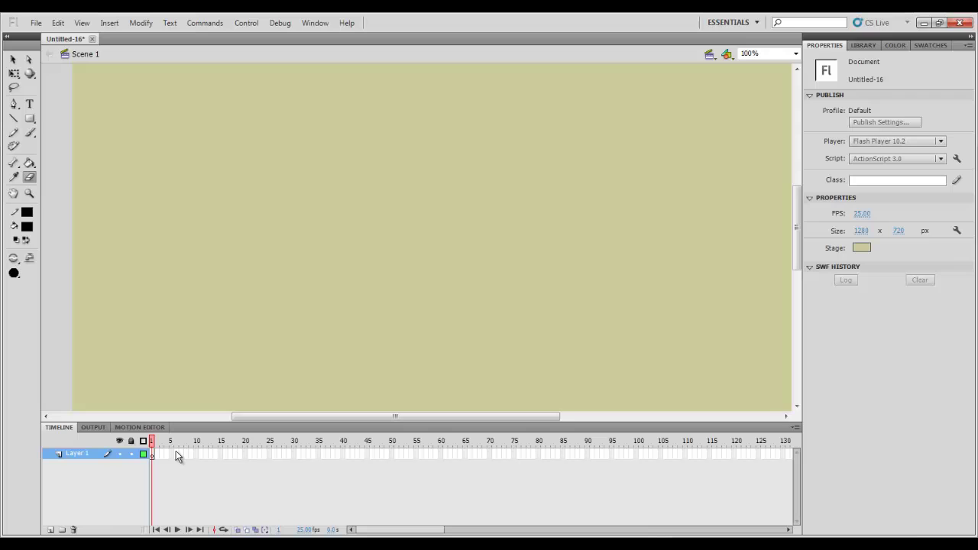
On frame 1, brush a round face outline, then a smile and an eye inside it.
left_click(152, 454)
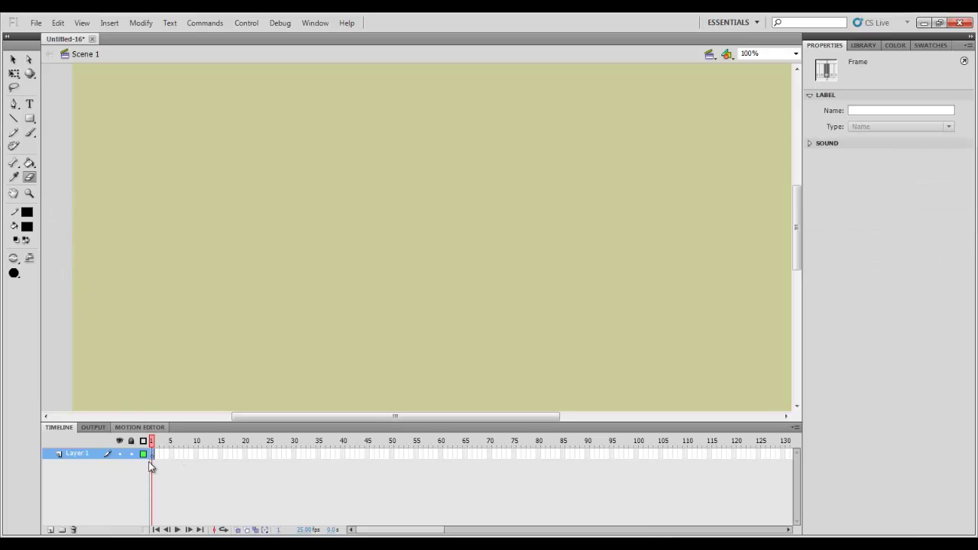
left_click(30, 133)
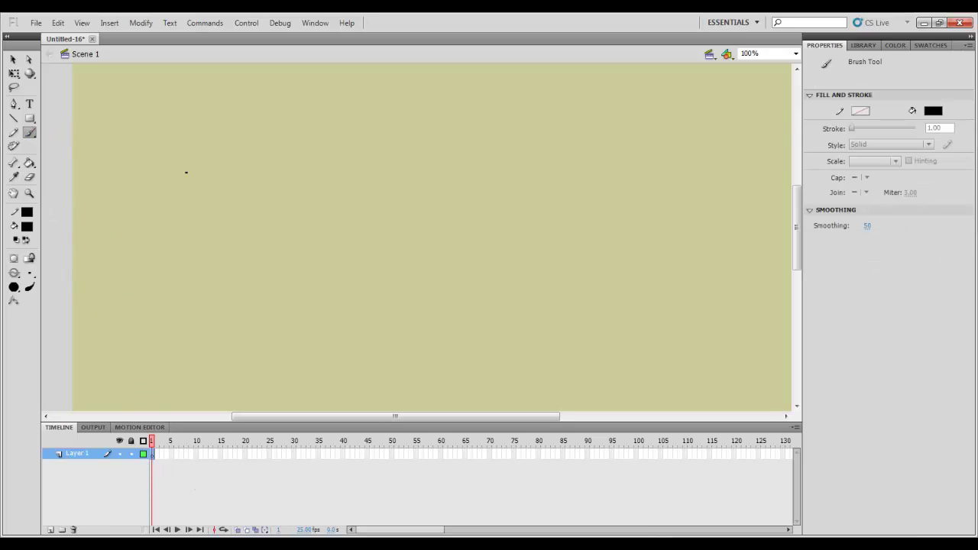
mouse_move(124, 208)
left_mouse_down()
mouse_move(168, 212)
mouse_move(197, 276)
mouse_move(153, 299)
mouse_move(108, 278)
mouse_move(96, 241)
mouse_move(114, 210)
mouse_move(125, 205)
mouse_move(138, 224)
left_mouse_up()
left_click(30, 176)
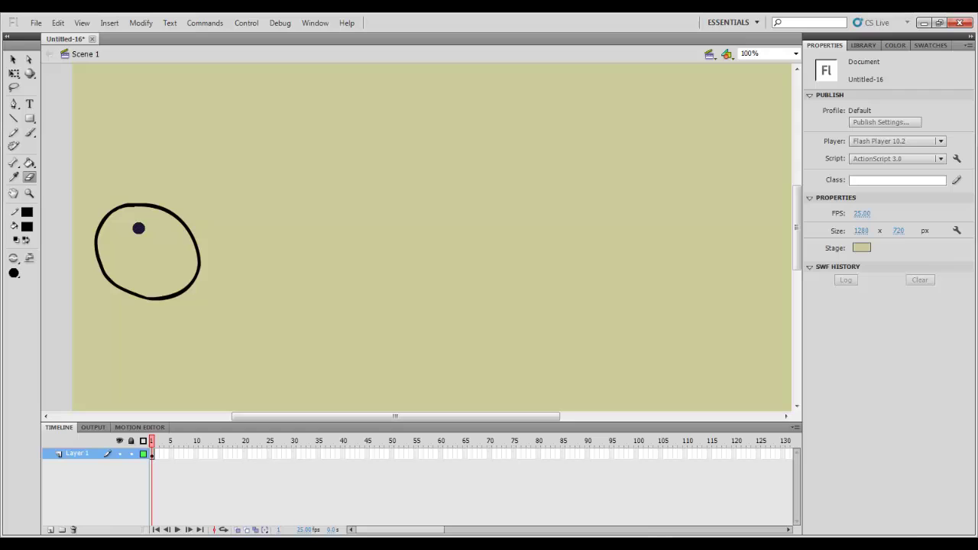
left_click(30, 133)
mouse_move(182, 268)
left_mouse_down()
mouse_move(152, 282)
mouse_move(116, 262)
left_mouse_up()
mouse_move(183, 239)
left_mouse_down()
mouse_move(175, 247)
mouse_move(181, 237)
mouse_move(136, 231)
left_mouse_up()
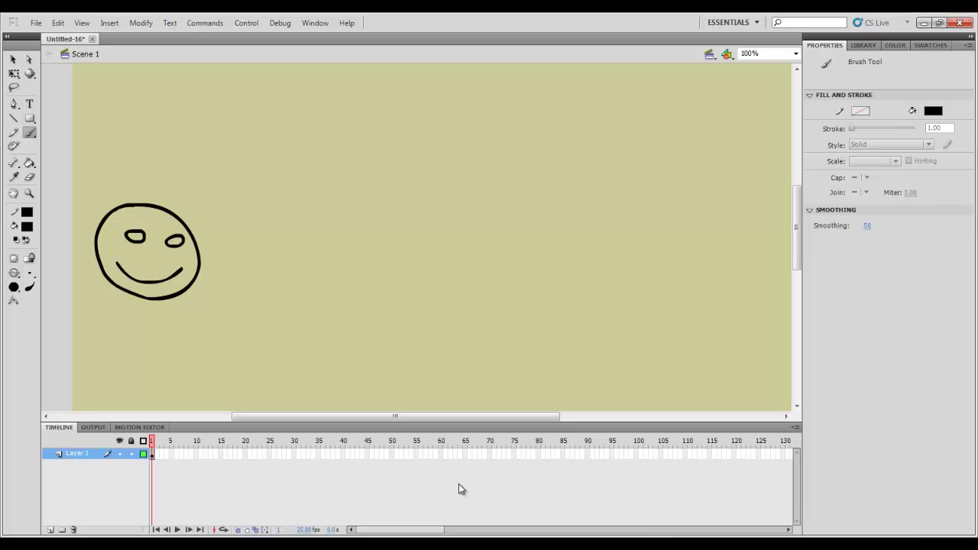
key("ctrl+Return")
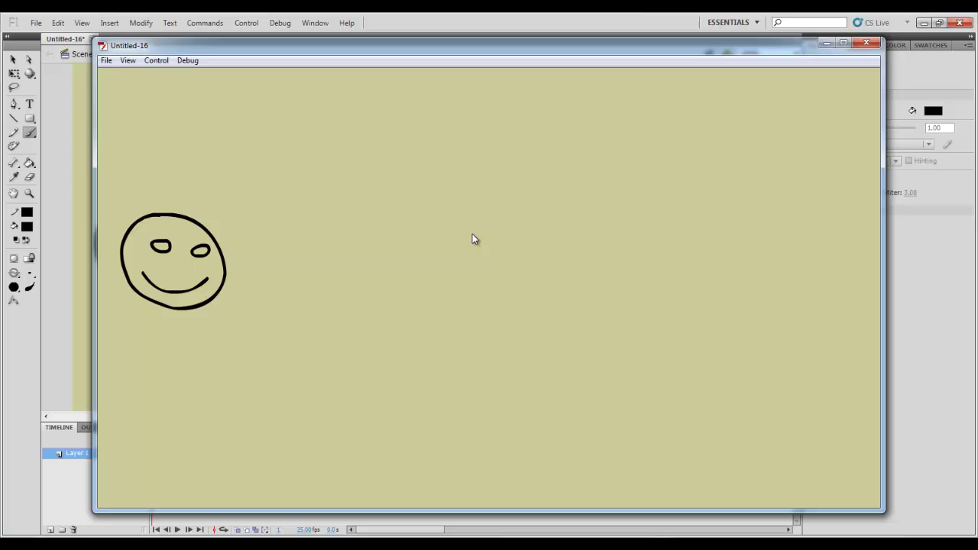
left_click(861, 44)
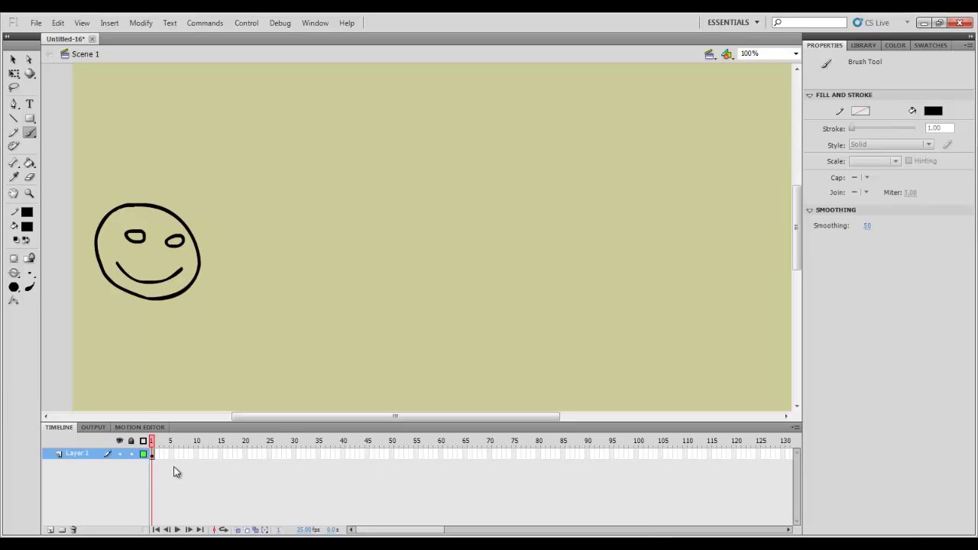
Extend Layer 1's frames through frame 60.
left_click(153, 453)
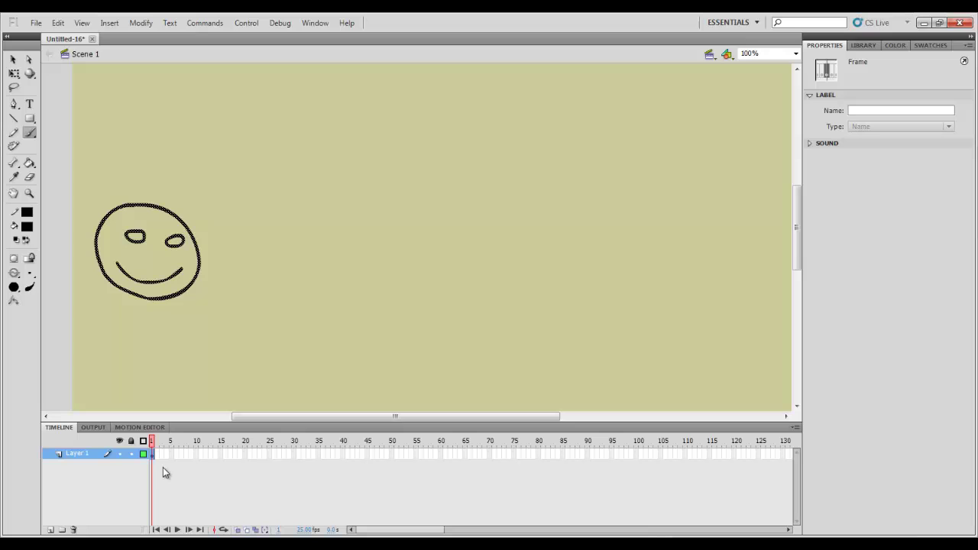
left_click(338, 469)
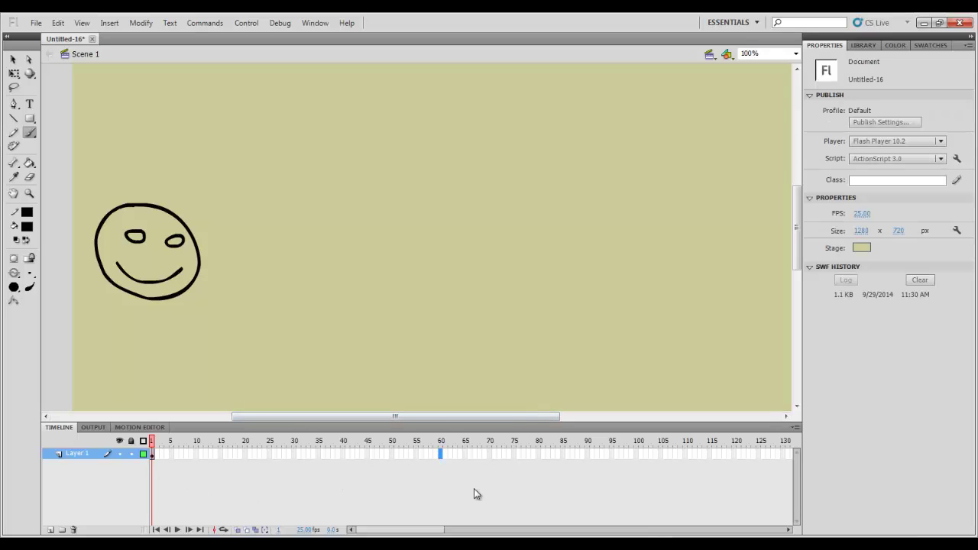
right_click(442, 455)
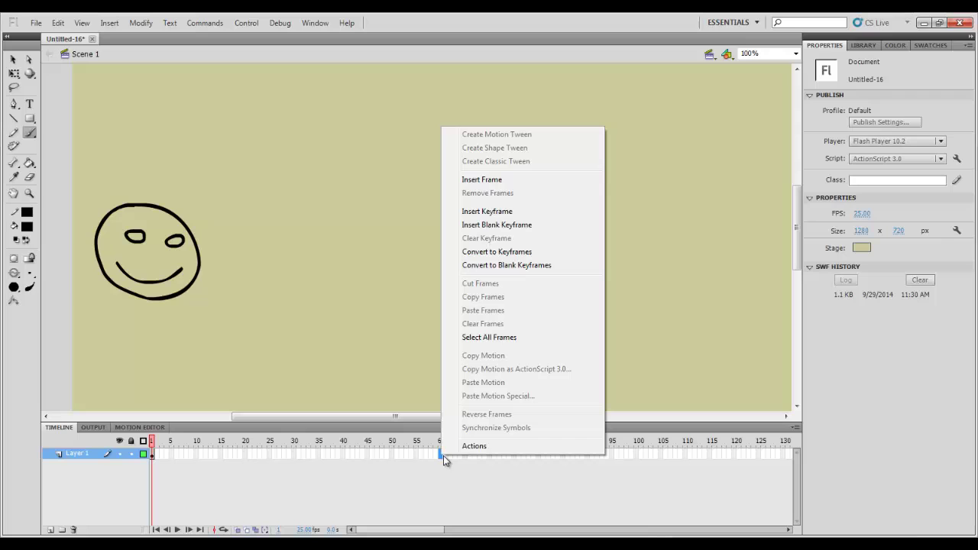
right_click(433, 458)
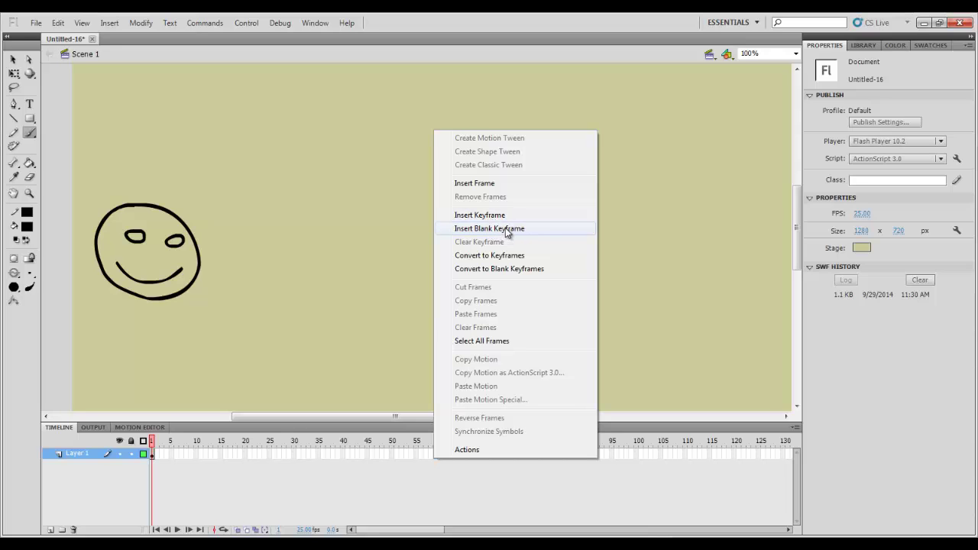
left_click(466, 184)
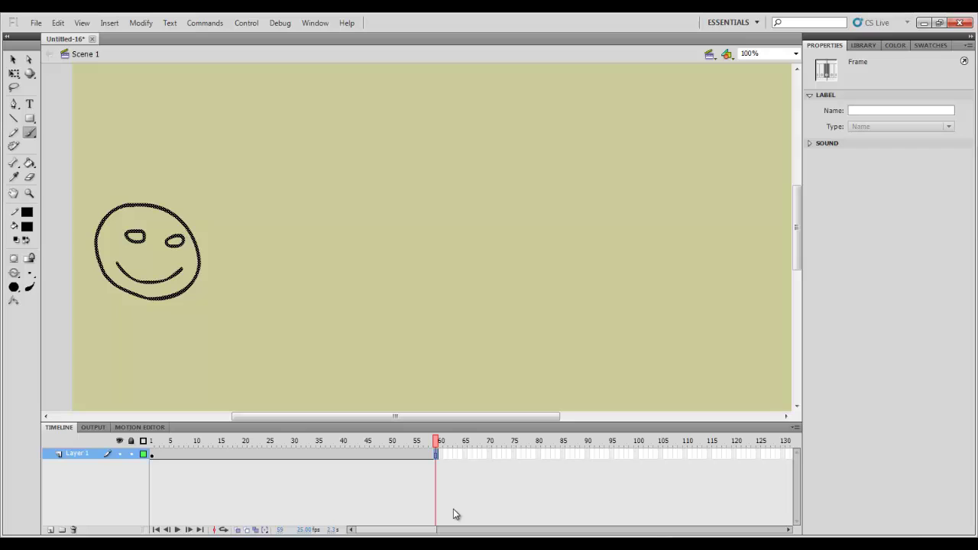
left_click(283, 463)
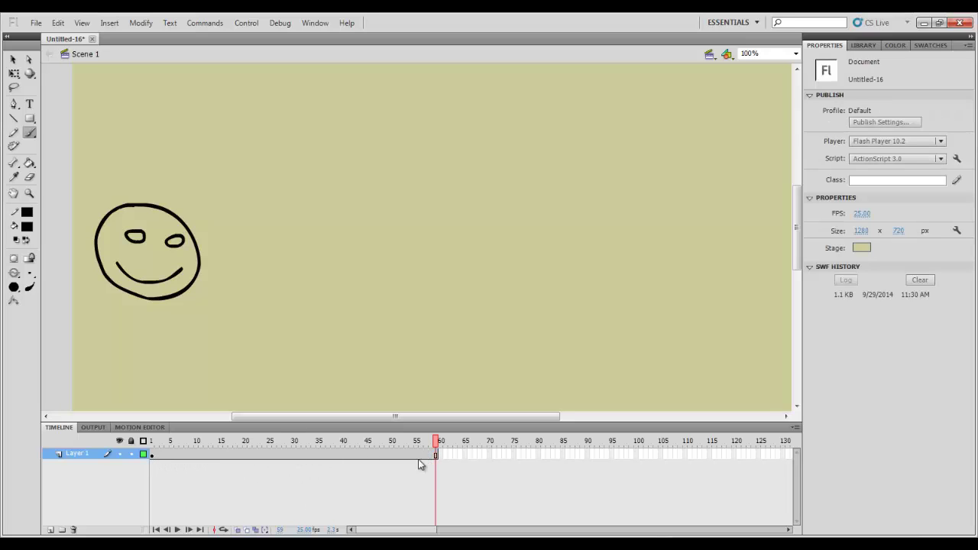
At frame 42, erase the smiley's right eye.
left_click(152, 456)
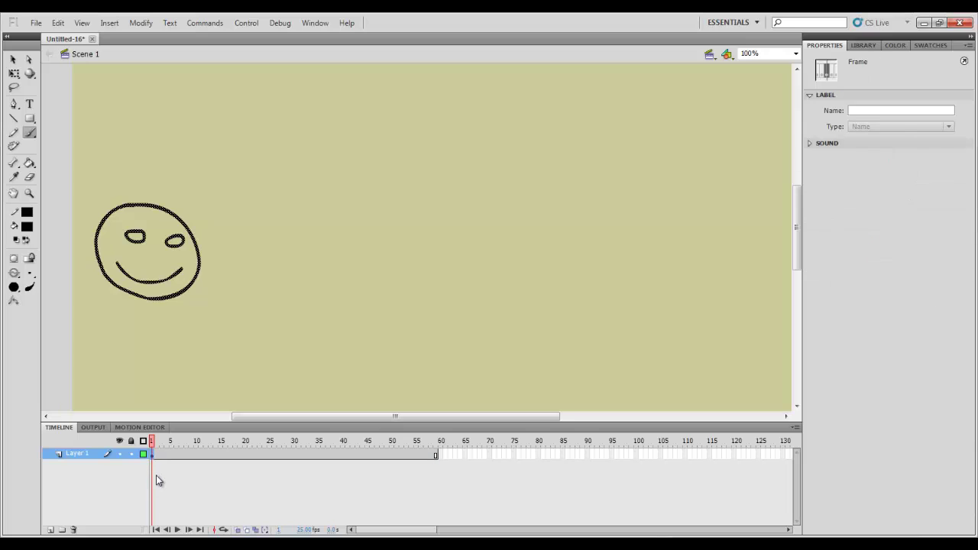
left_click(152, 462)
left_click(153, 456)
left_click(353, 455)
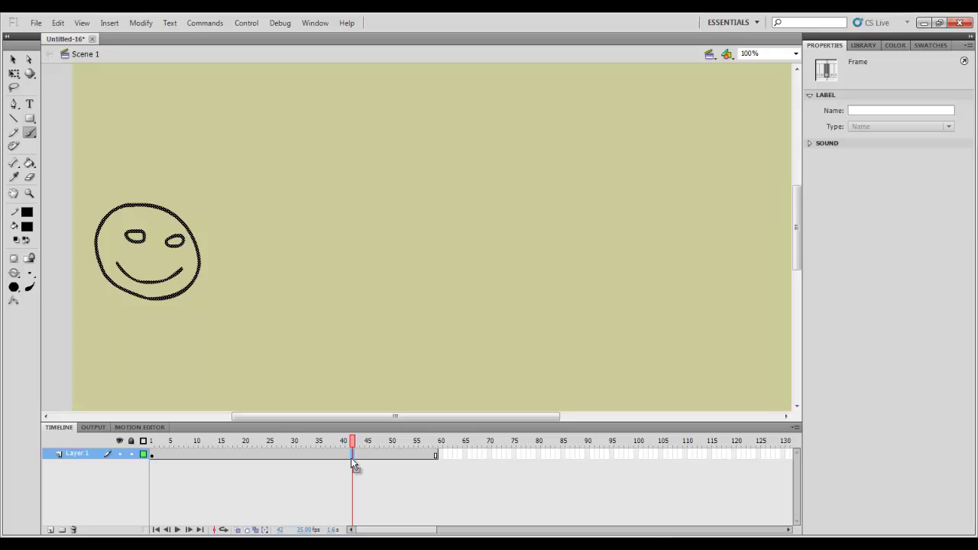
left_click(29, 176)
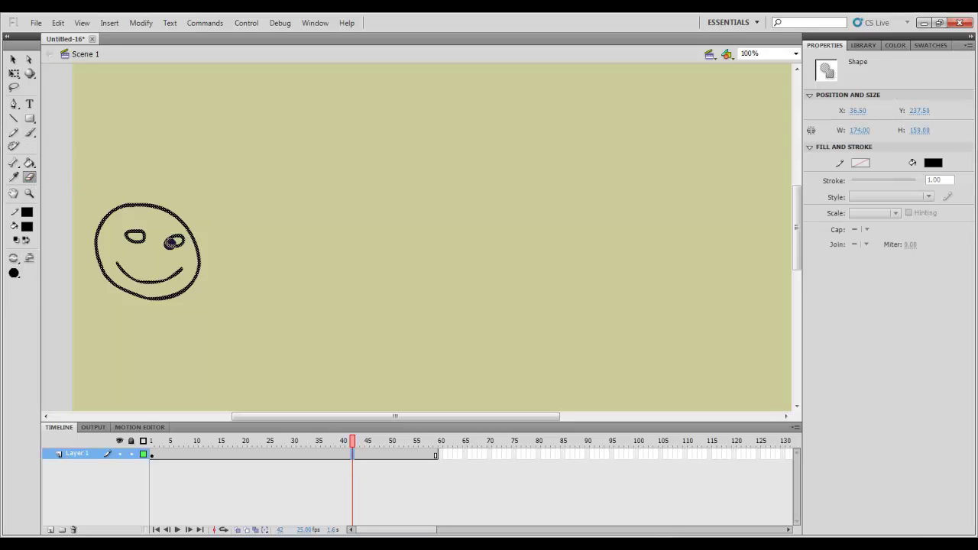
left_click_drag(168, 241, 174, 243)
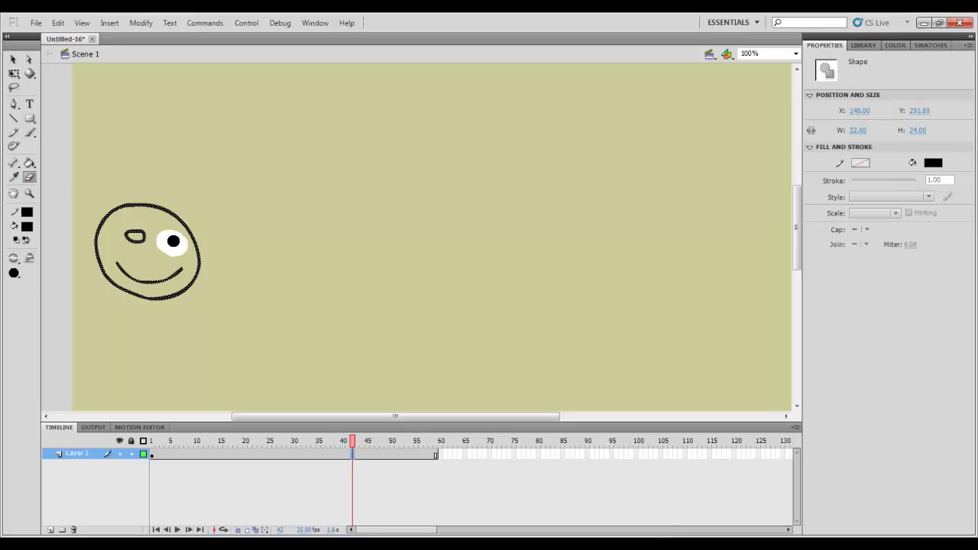
Back at frame 1, undo with Ctrl+Z to restore the missing right eye.
left_click(412, 454)
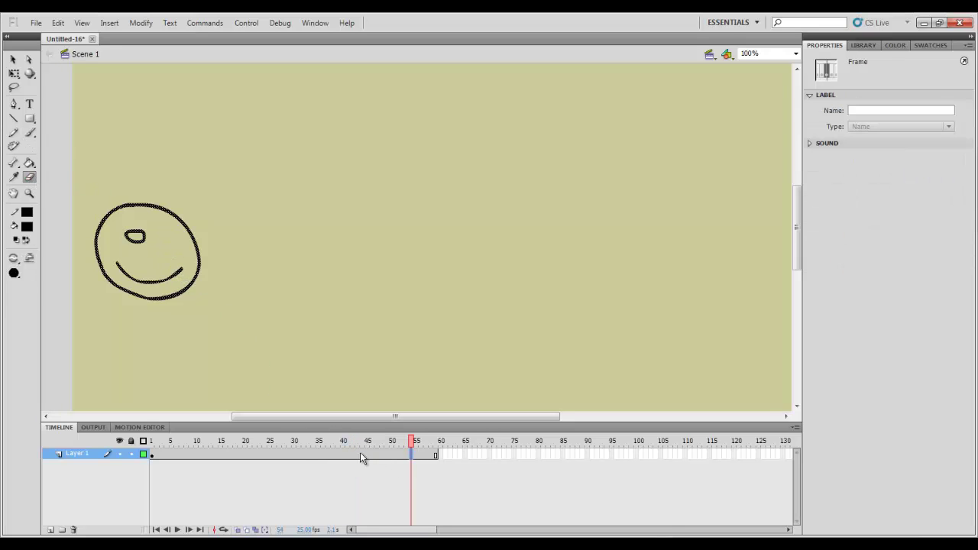
left_click(154, 455)
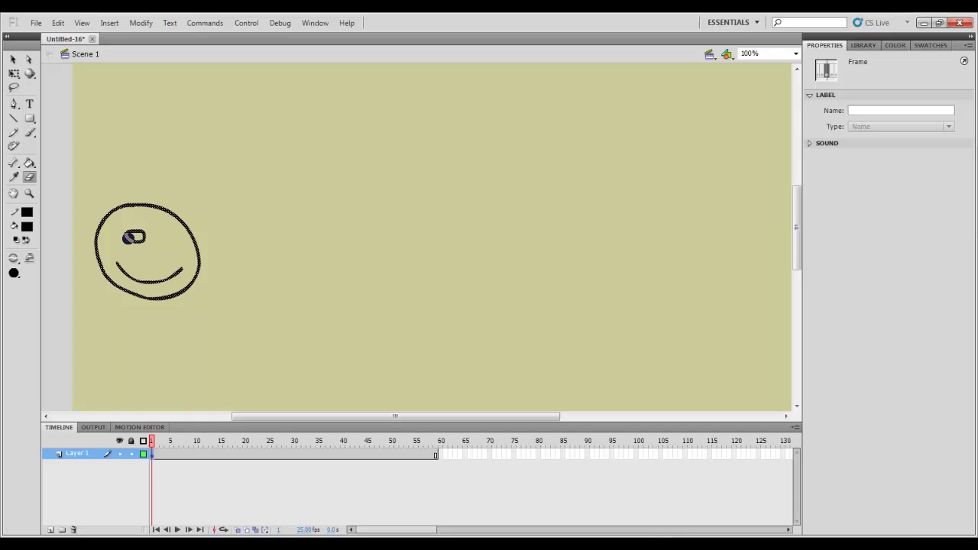
key("ctrl+z")
key("ctrl+z")
key("ctrl+z")
key("ctrl+z")
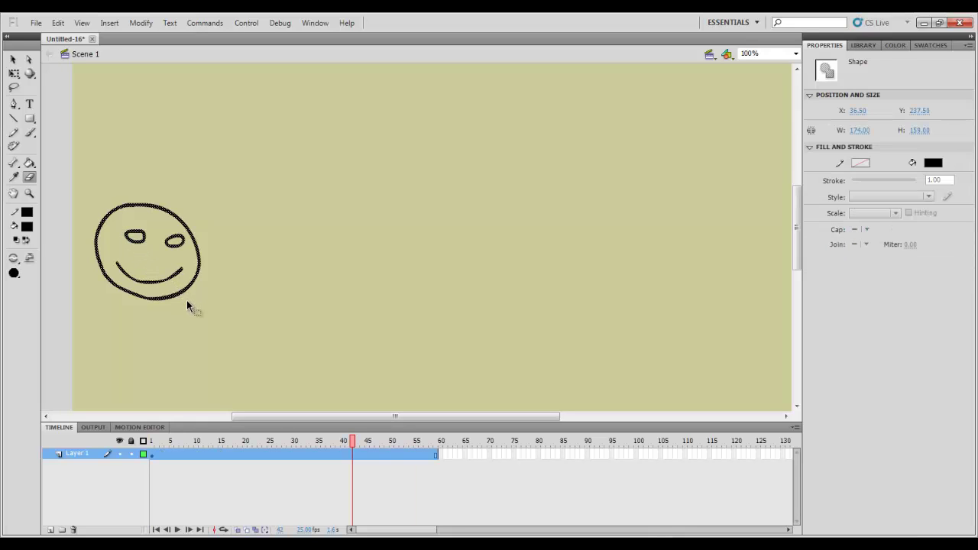
key("ctrl+z")
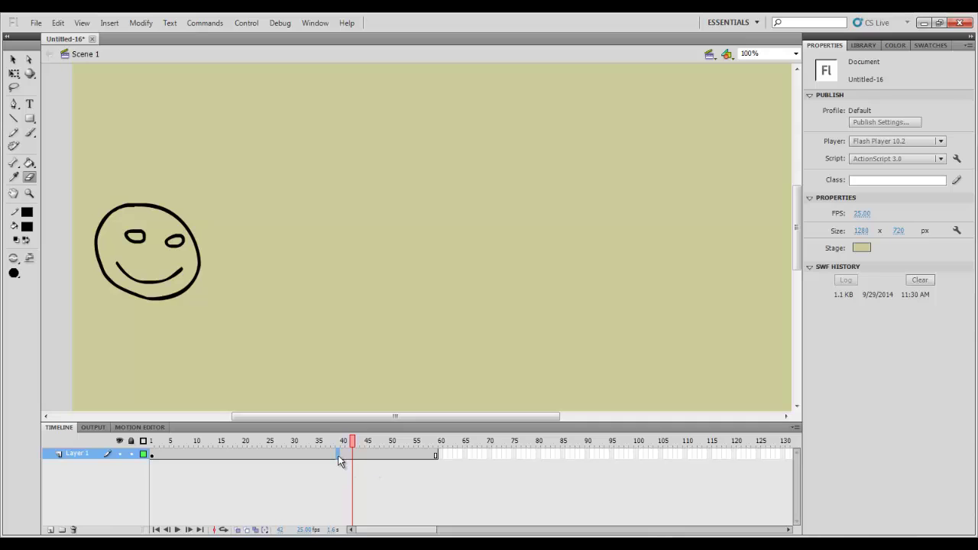
Add a keyframe at frame 39, replacing the smile with a frown and an angry eyebrow.
left_click(339, 455)
right_click(339, 456)
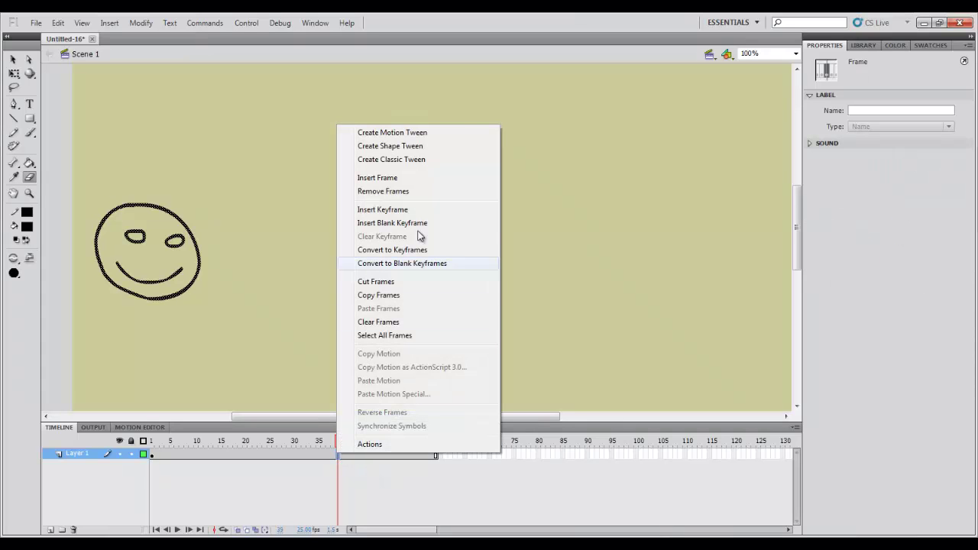
left_click(382, 211)
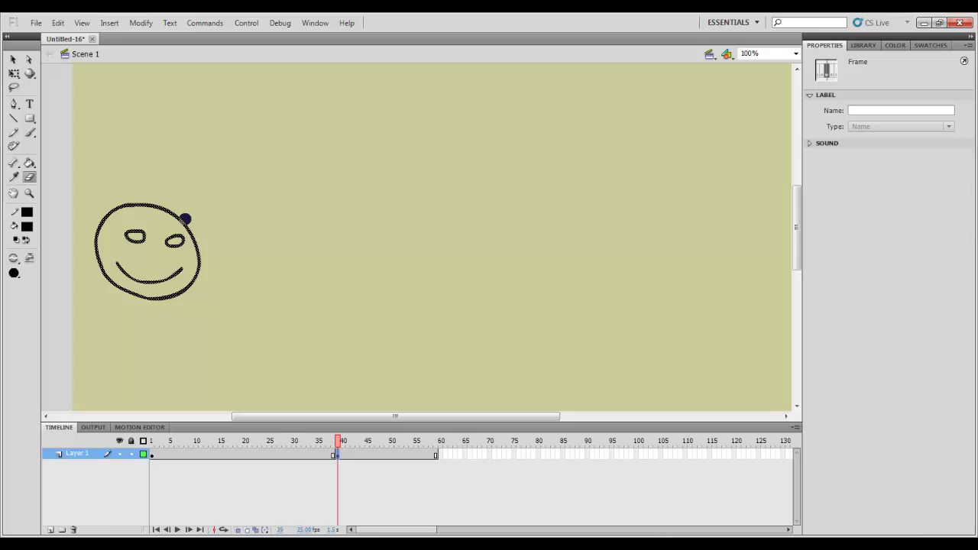
mouse_move(181, 260)
left_mouse_down()
mouse_move(136, 277)
mouse_move(116, 263)
mouse_move(175, 287)
left_mouse_up()
left_click(30, 132)
mouse_move(185, 231)
left_mouse_down()
mouse_move(160, 240)
mouse_move(112, 217)
left_mouse_up()
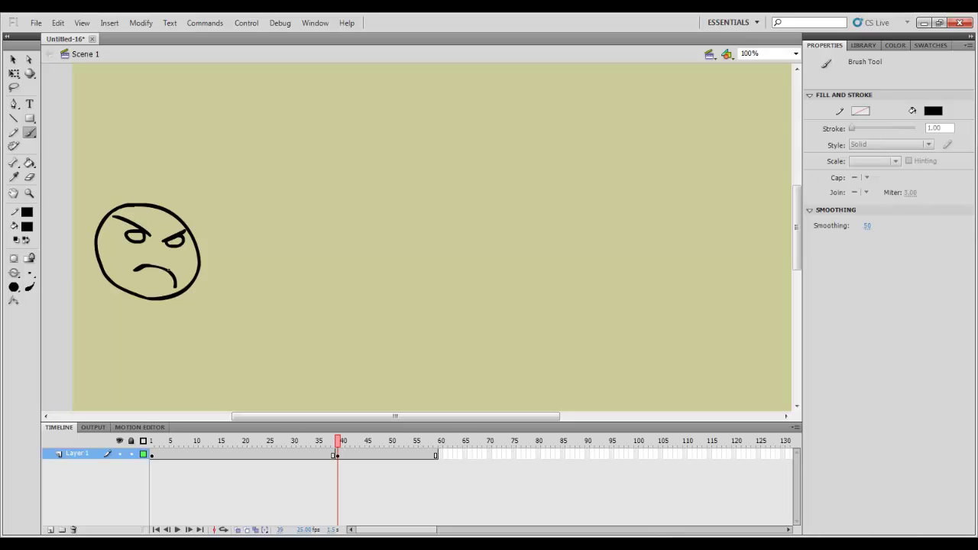
Scrub through frames 1–39 and play the animation to compare the smiling and angry faces.
left_click(341, 454)
left_click(211, 455)
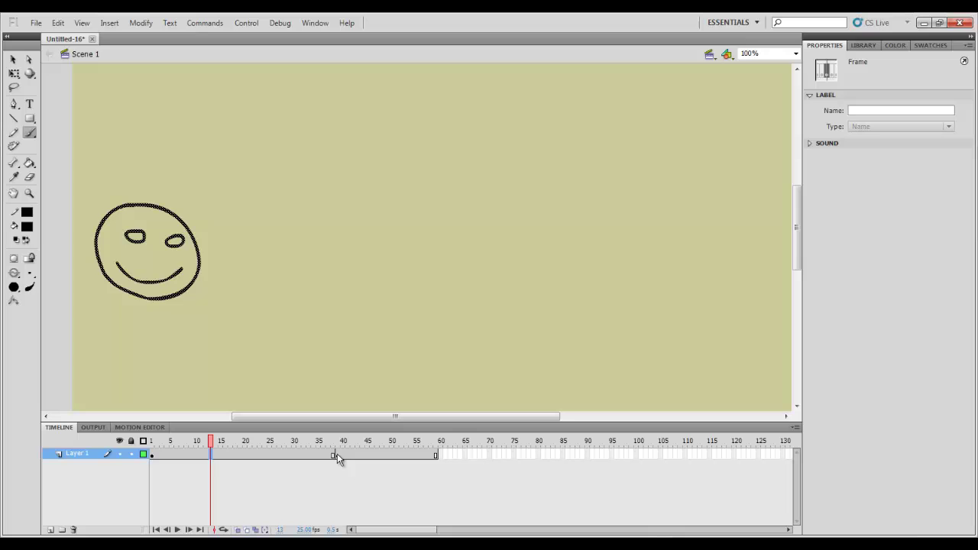
left_click(336, 455)
left_click(299, 456)
left_click(249, 454)
left_click(198, 455)
left_click(152, 454)
key("Return")
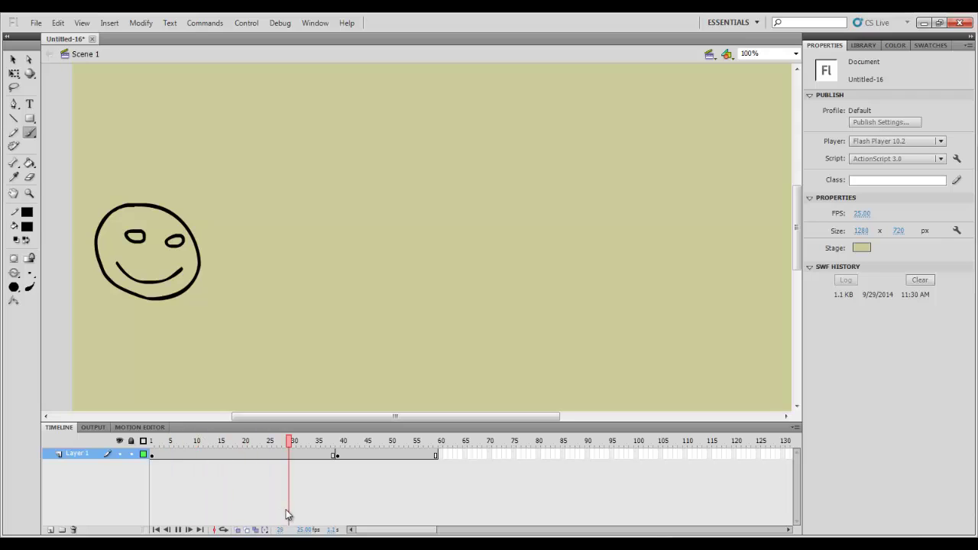
key("Return")
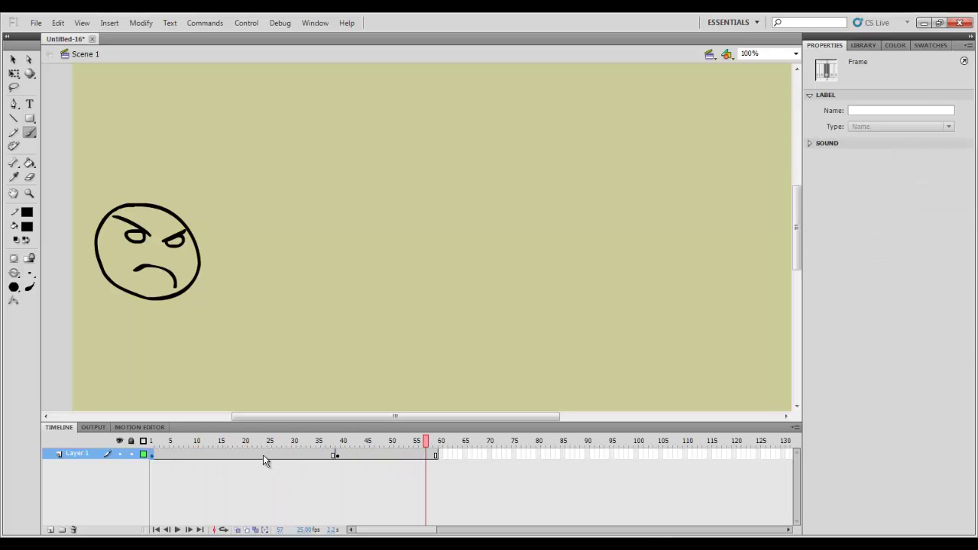
left_click(263, 455)
key("Return")
key("Return")
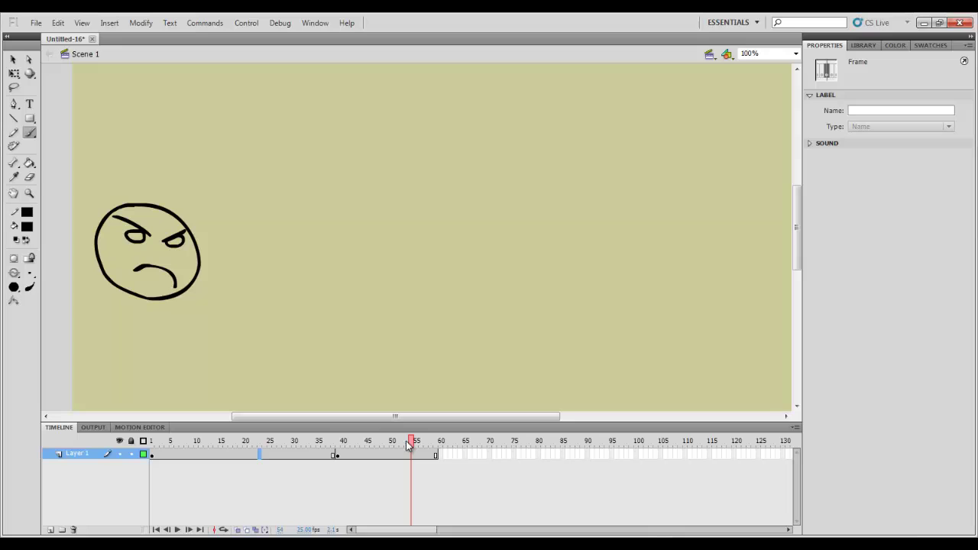
Extend Layer 1's frames to frame 98.
double_click(339, 455)
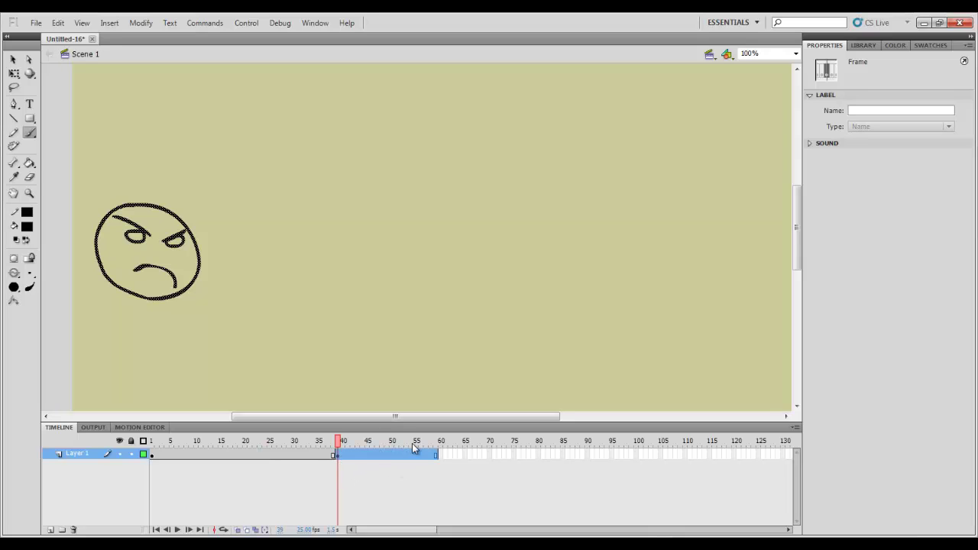
left_click(436, 456)
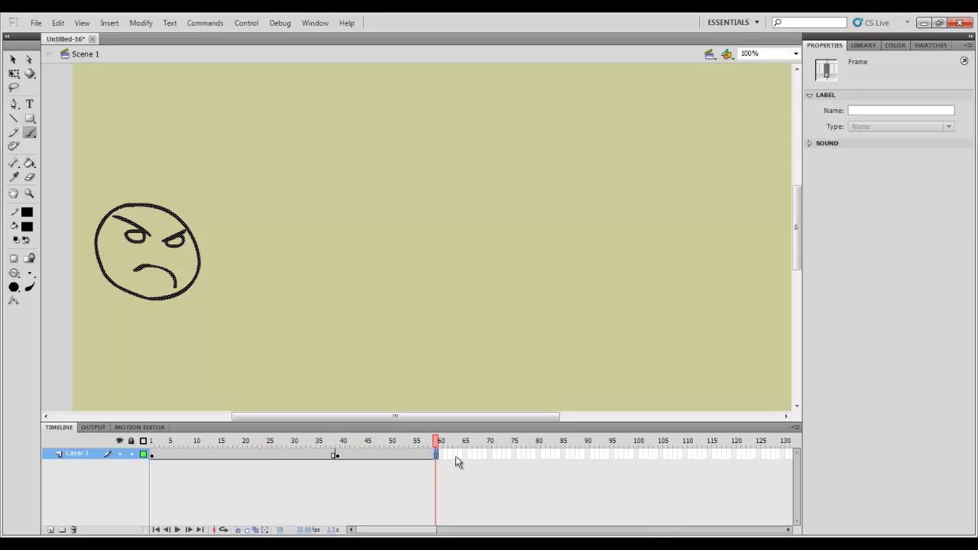
right_click(627, 455)
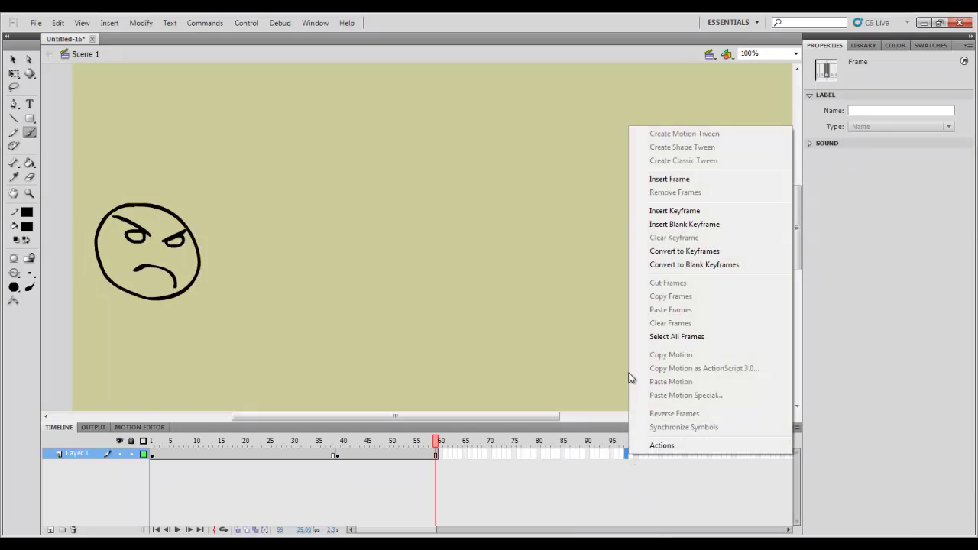
left_click(659, 180)
Add a keyframe at frame 74, erase the mouth and eye, and paint a new toothy mouth.
right_click(508, 456)
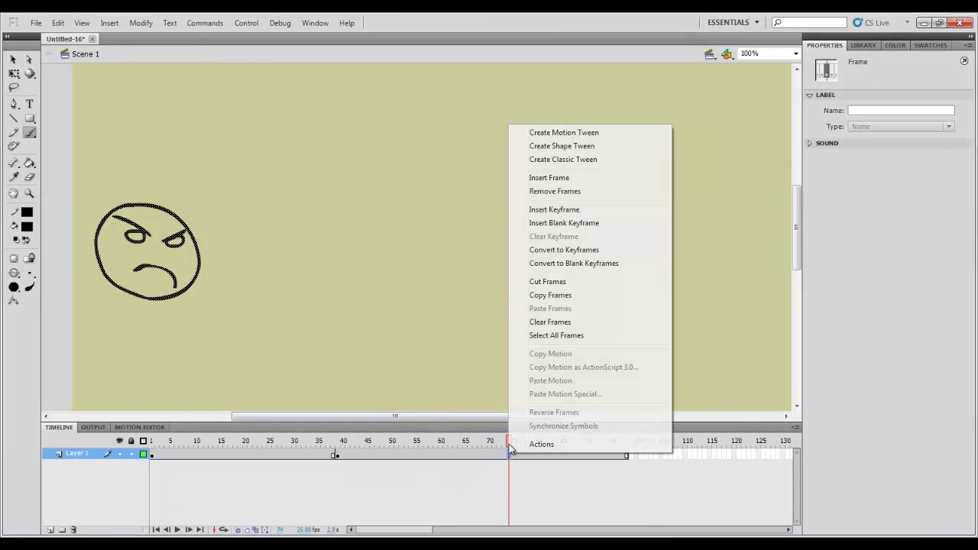
left_click(546, 211)
key("e")
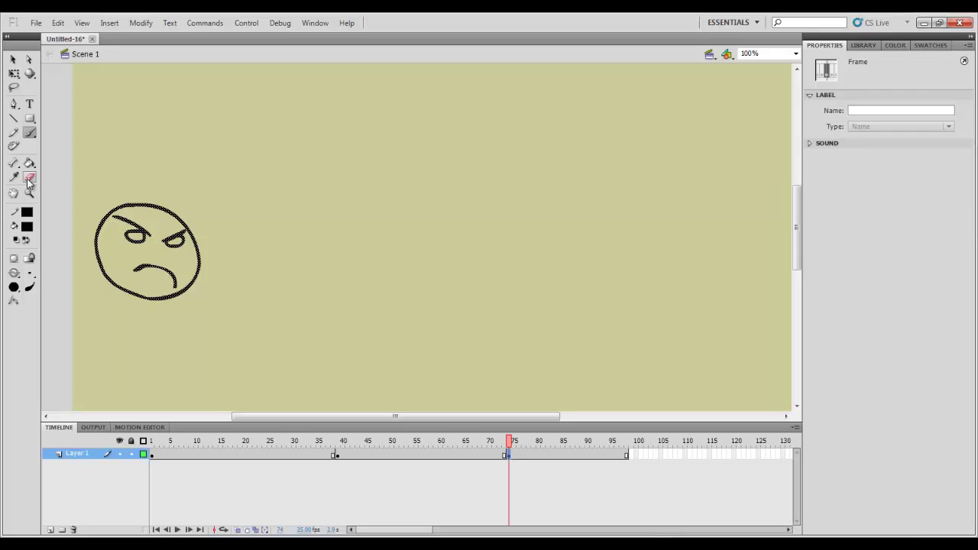
left_click_drag(124, 253, 174, 287)
mouse_move(157, 255)
left_mouse_down()
mouse_move(182, 237)
mouse_move(147, 243)
mouse_move(115, 218)
left_mouse_up()
left_click(29, 132)
mouse_move(130, 266)
left_mouse_down()
mouse_move(171, 268)
mouse_move(174, 283)
mouse_move(126, 279)
mouse_move(131, 265)
mouse_move(169, 269)
mouse_move(167, 278)
mouse_move(142, 268)
mouse_move(164, 247)
mouse_move(142, 240)
mouse_move(156, 227)
mouse_move(112, 231)
left_mouse_up()
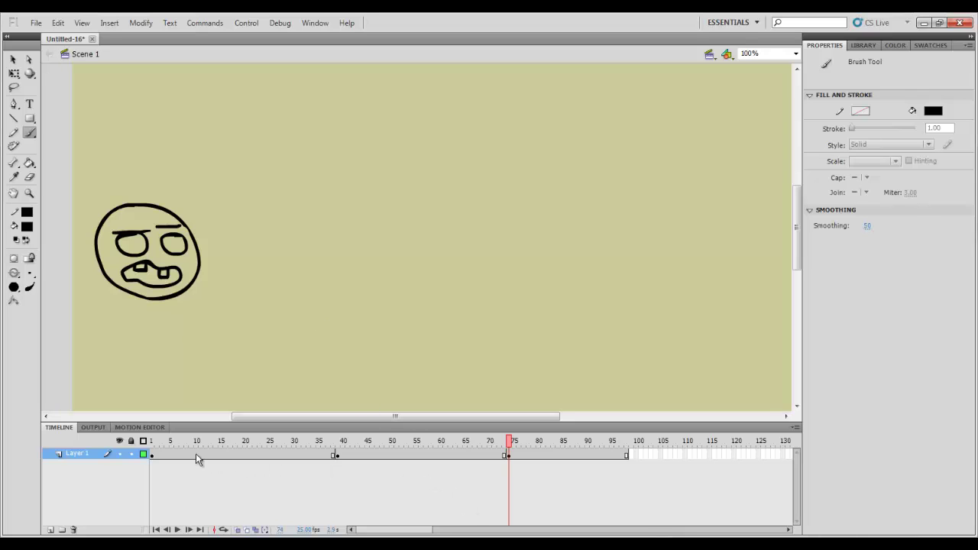
Play the animation from frame 1 to preview all three faces.
left_click(152, 458)
key("Return")
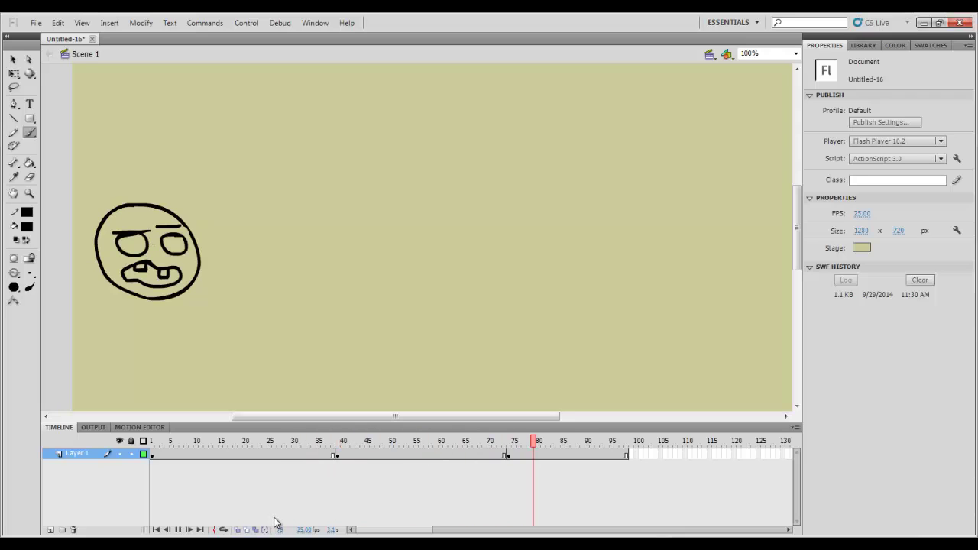
key("Return")
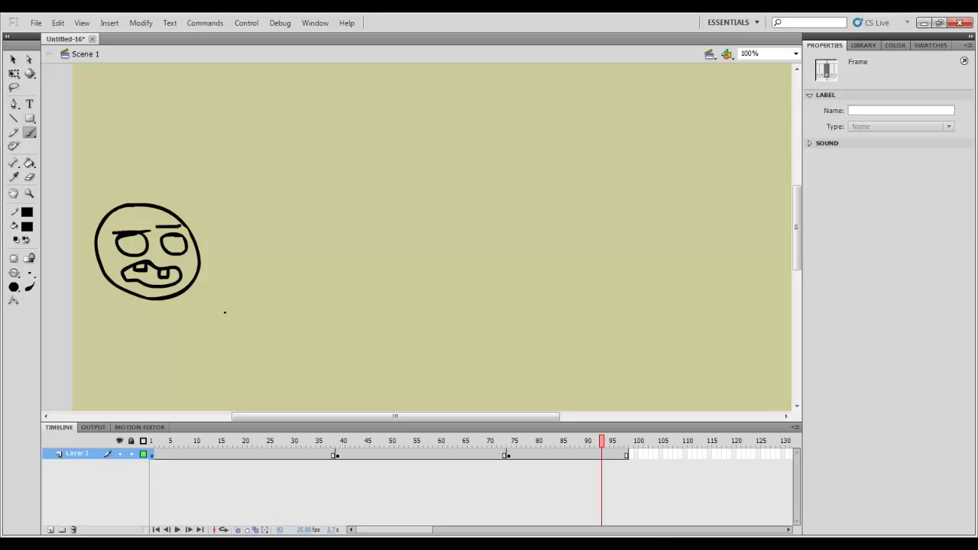
Clear the keyframe at frame 74.
left_click(510, 455)
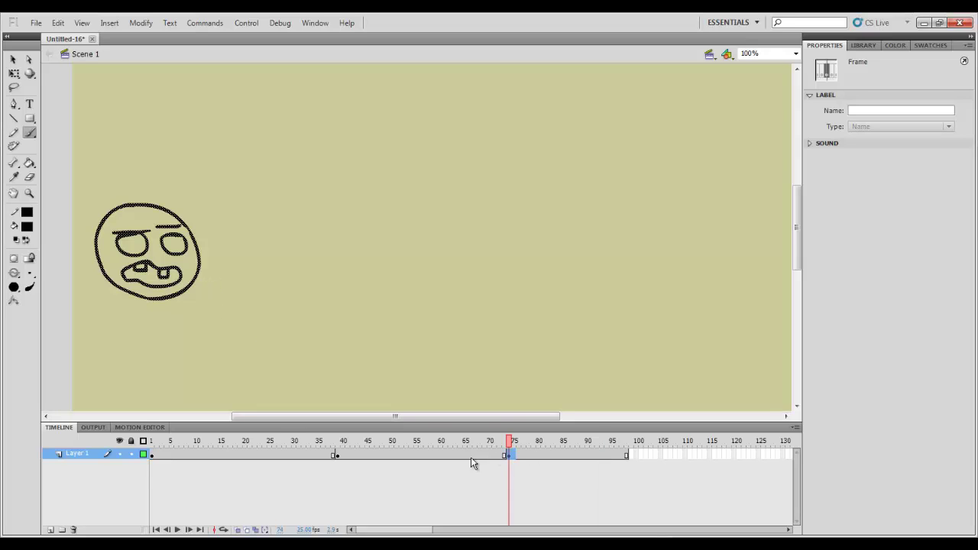
left_click(339, 456)
right_click(340, 458)
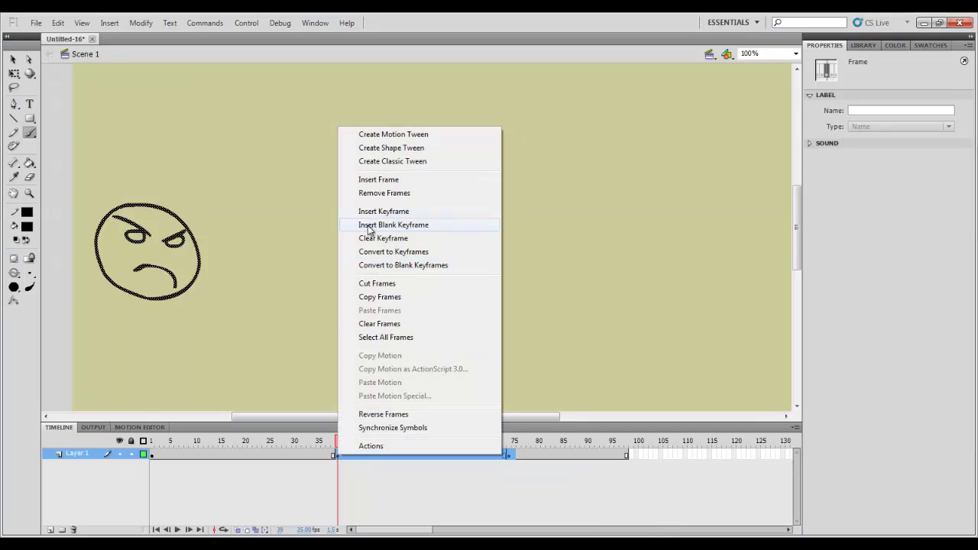
left_click(524, 495)
left_click(508, 455)
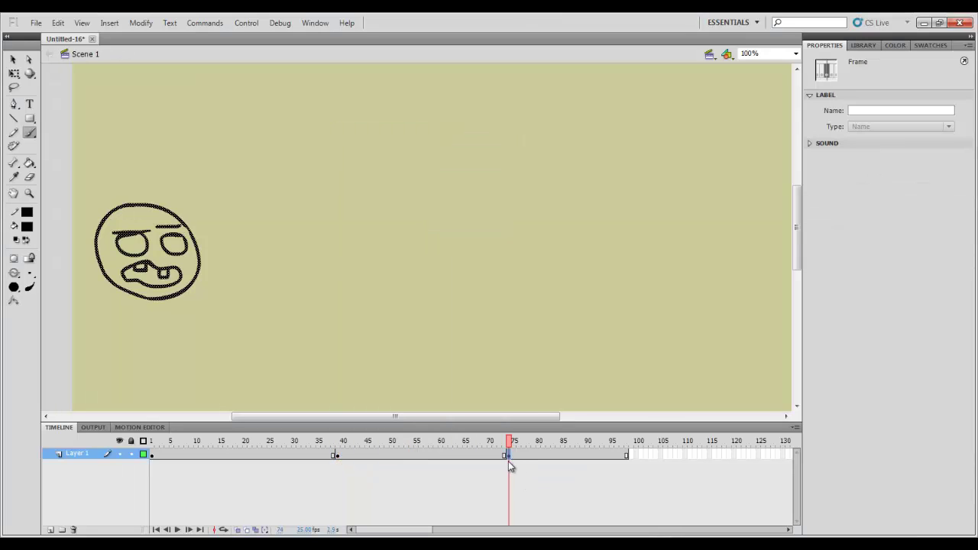
right_click(508, 456)
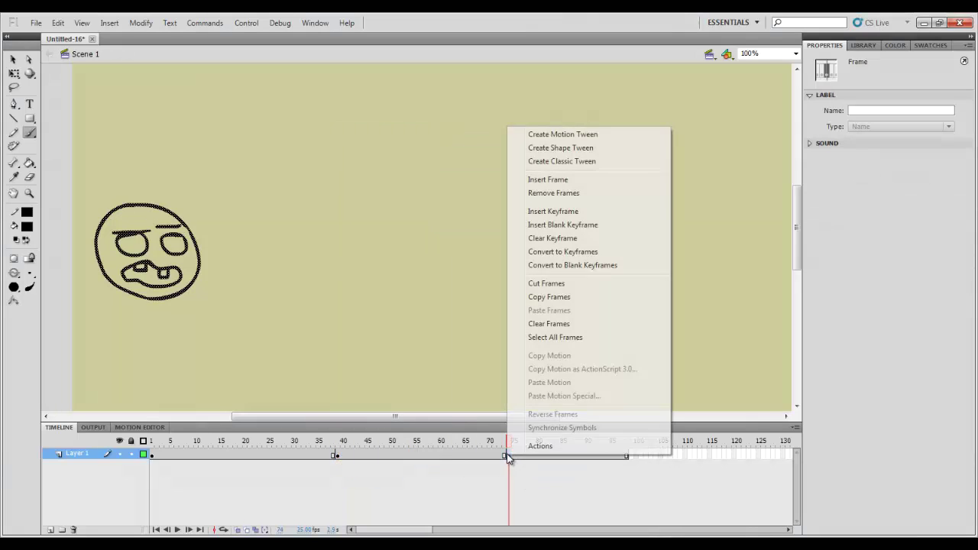
left_click(545, 246)
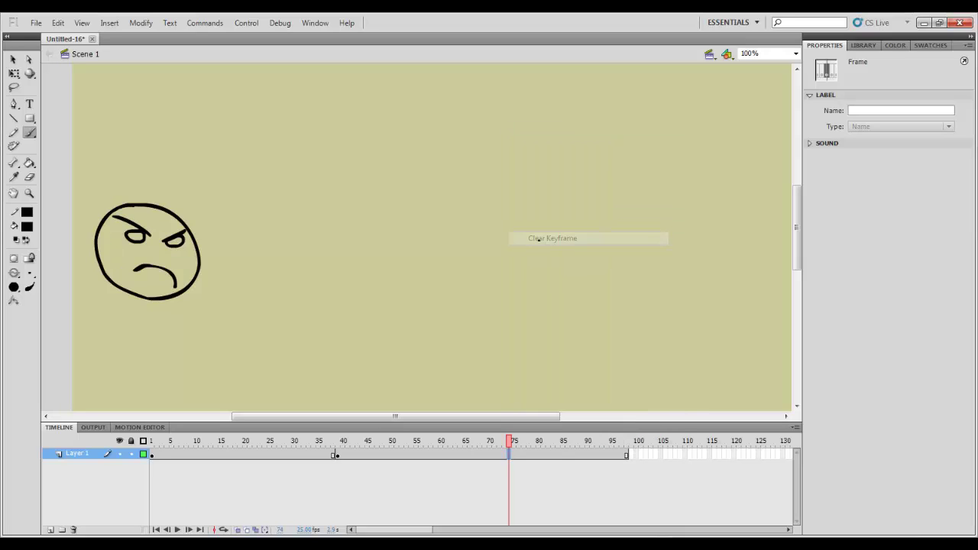
Clear the keyframe at frame 39.
left_click(494, 455)
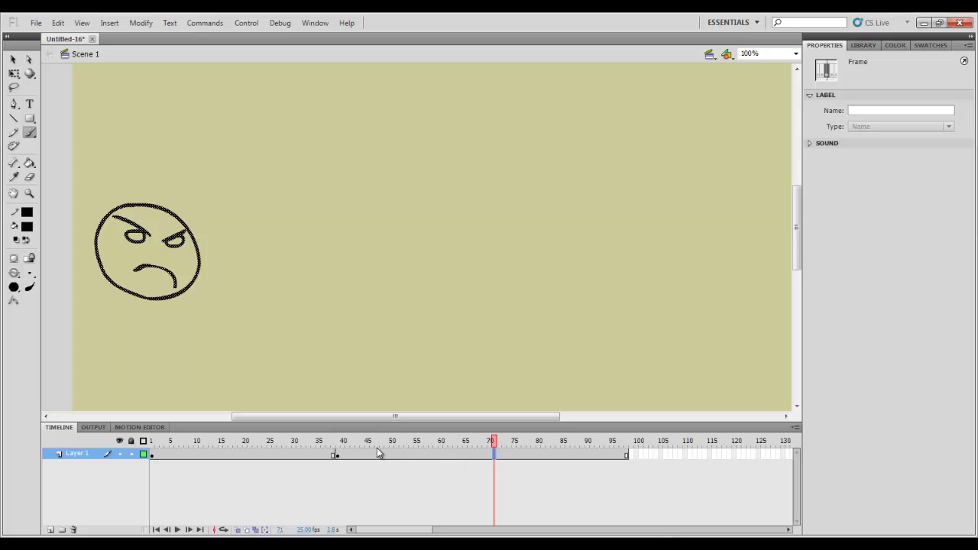
right_click(337, 454)
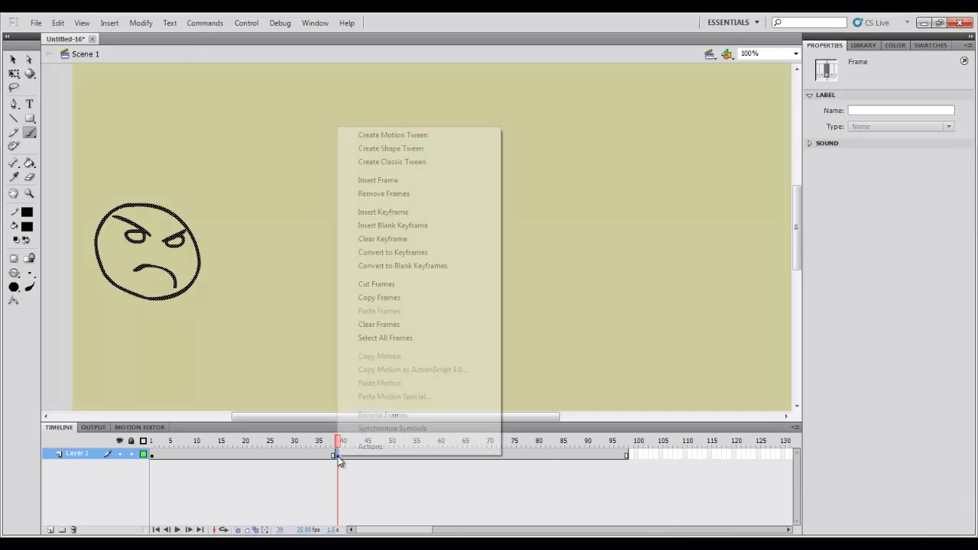
left_click(365, 239)
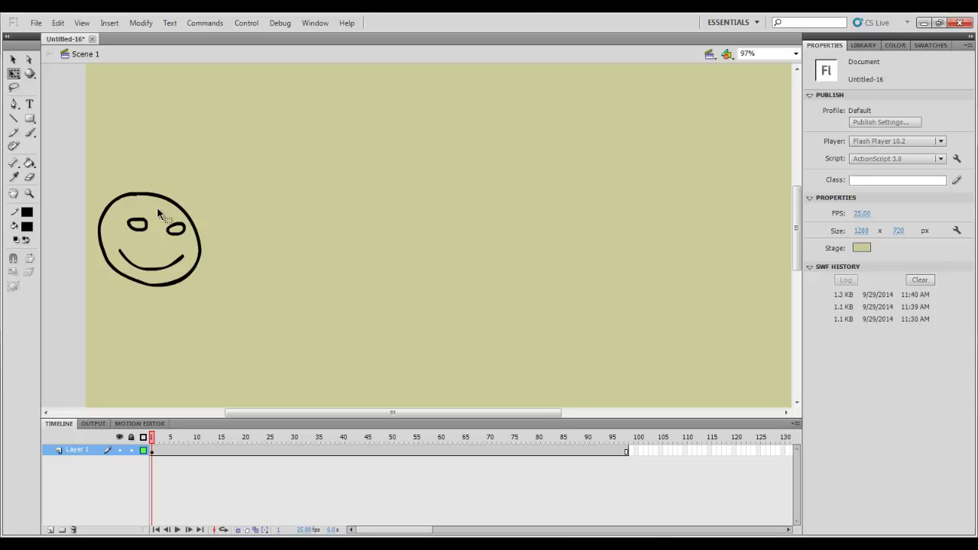
Add a keyframe at frame 64 with the smiley moved right, then test and close the movie.
left_click(461, 451)
right_click(460, 451)
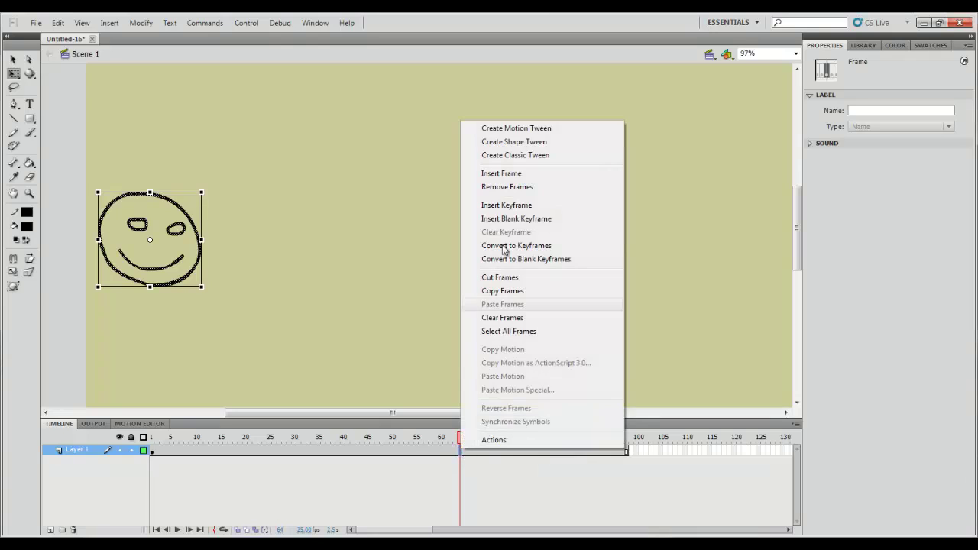
left_click(504, 205)
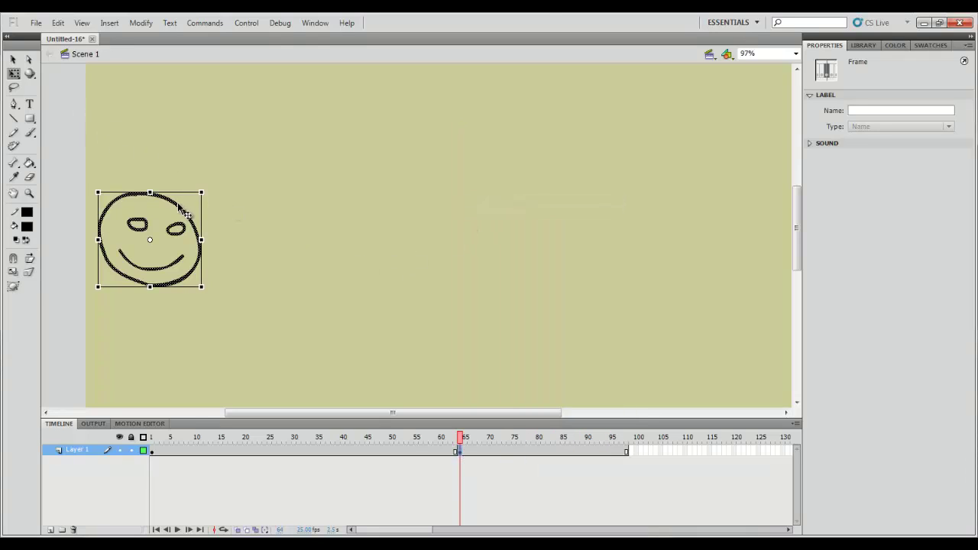
left_click_drag(195, 222, 752, 241)
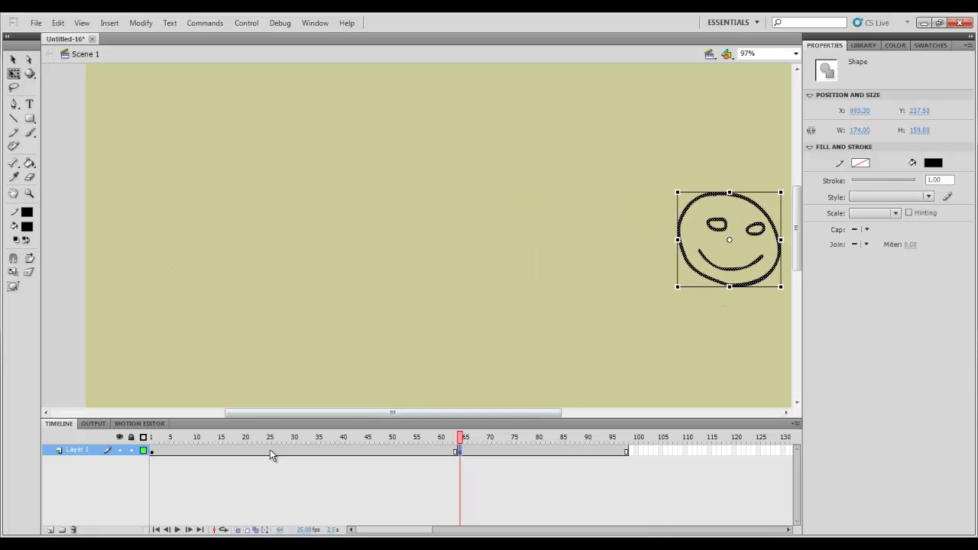
key("ctrl+Return")
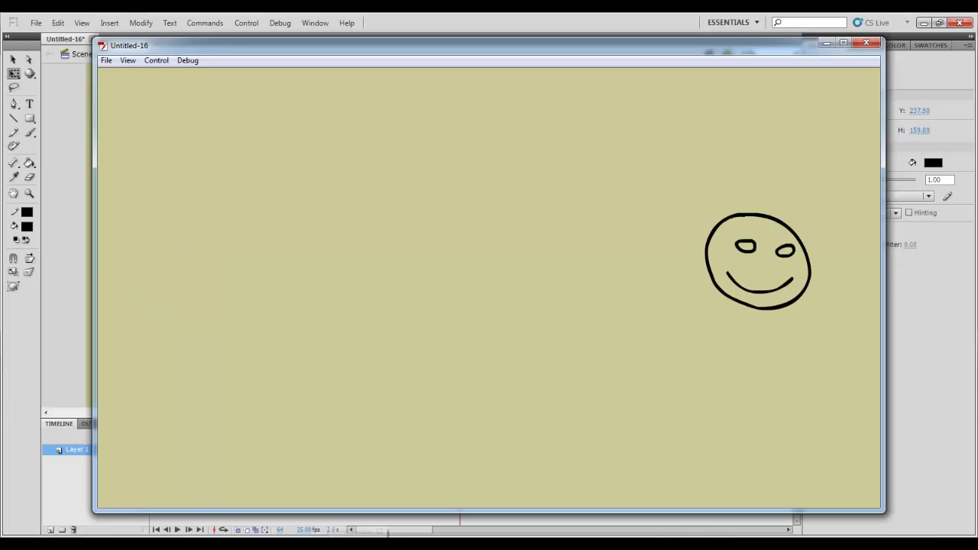
left_click(865, 43)
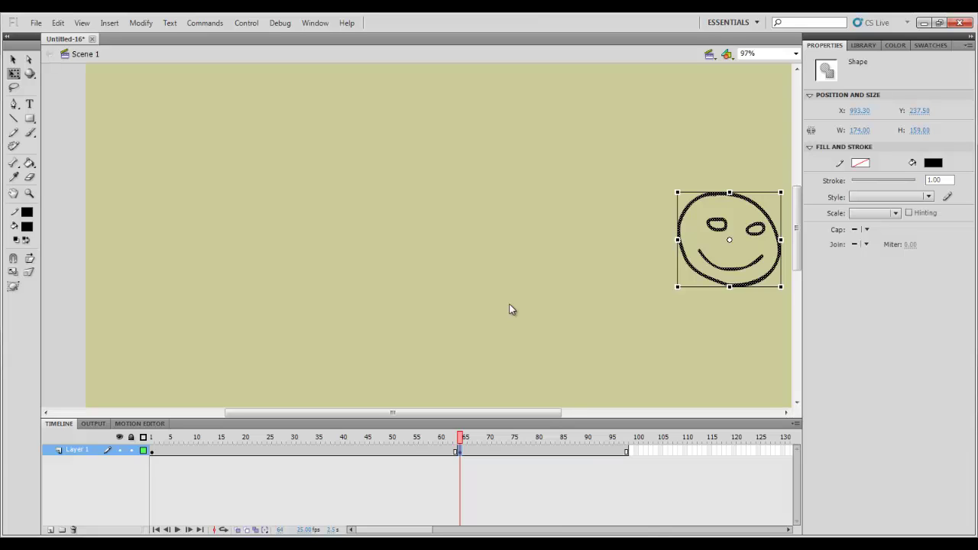
Create a classic tween across frames 1–64.
left_click(152, 451)
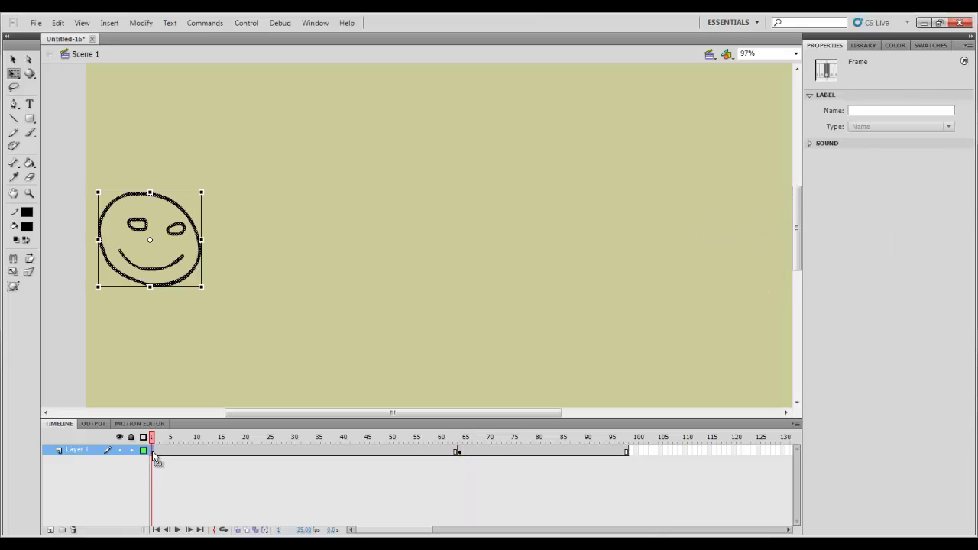
left_click(460, 452, "shift")
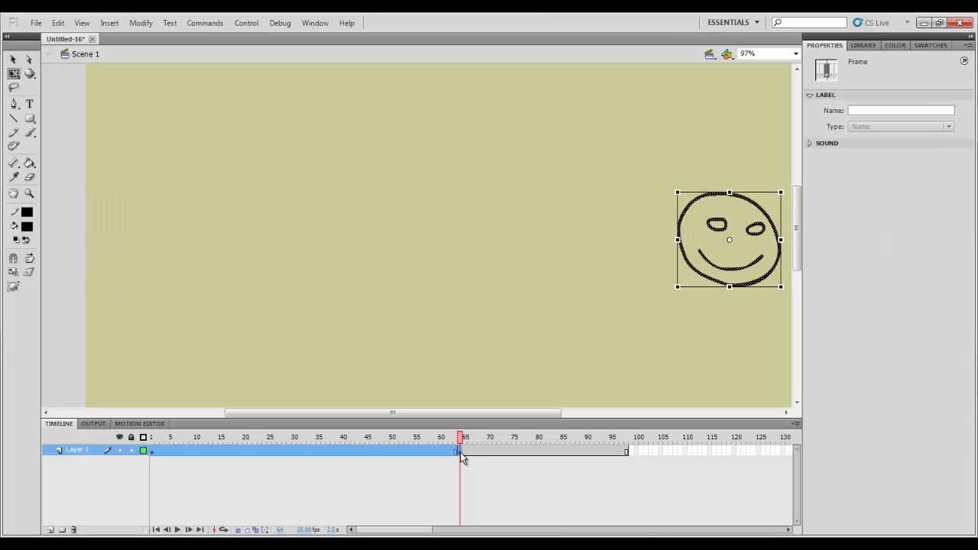
right_click(419, 452)
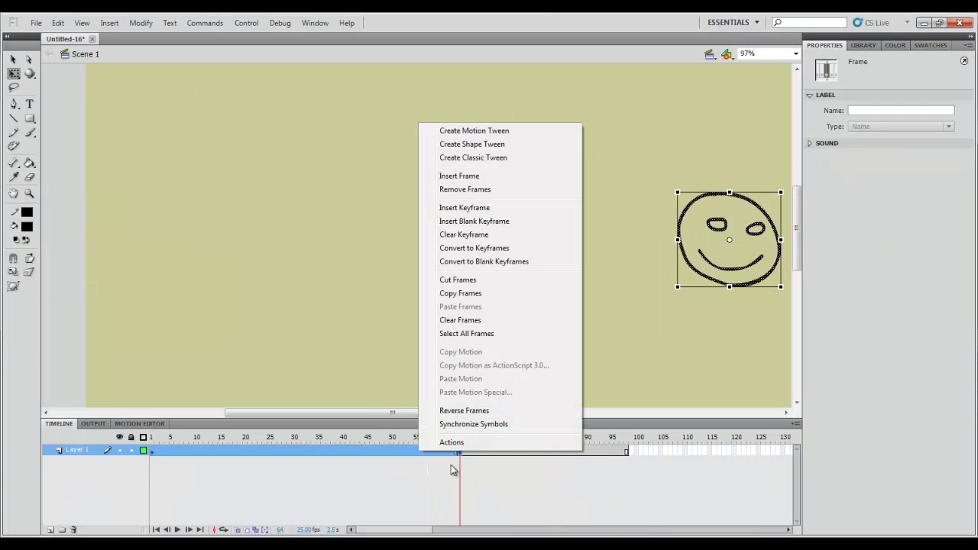
left_click(513, 158)
Scrub and play the tween to check the smiley sliding from left to right.
left_click(396, 455)
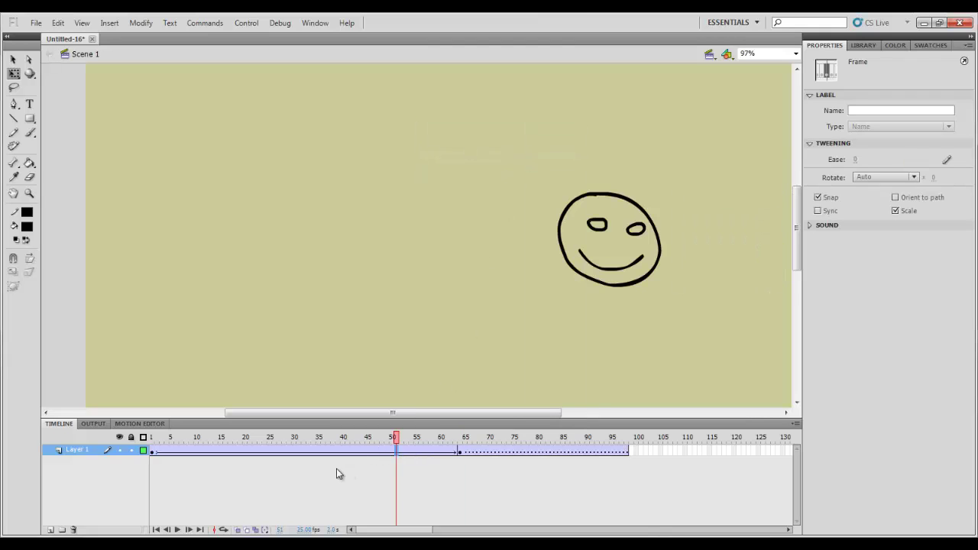
left_click(355, 471)
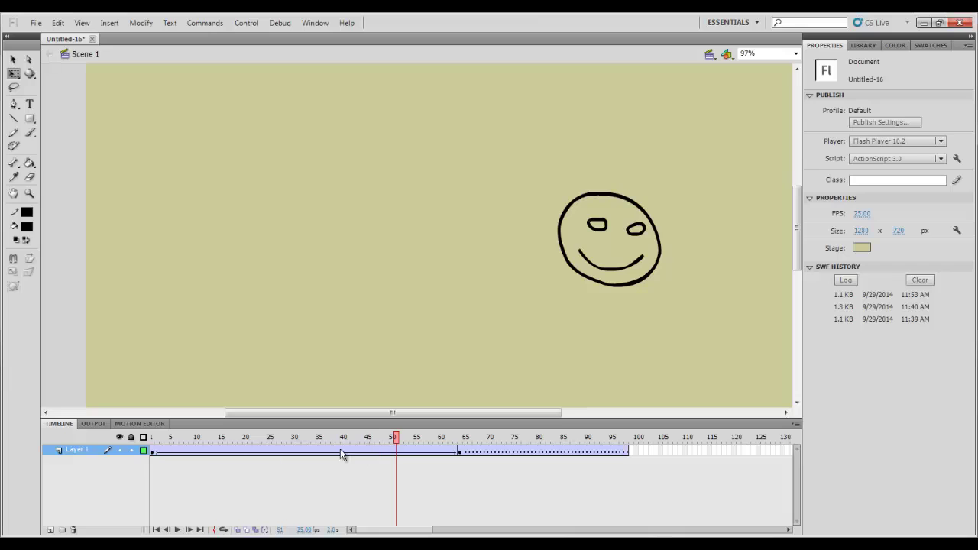
left_click(153, 453)
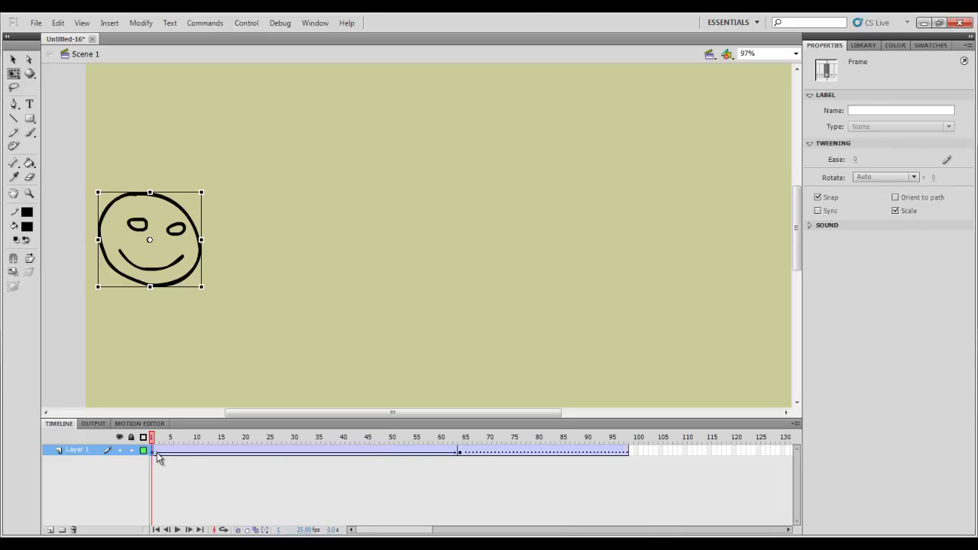
left_click(459, 452)
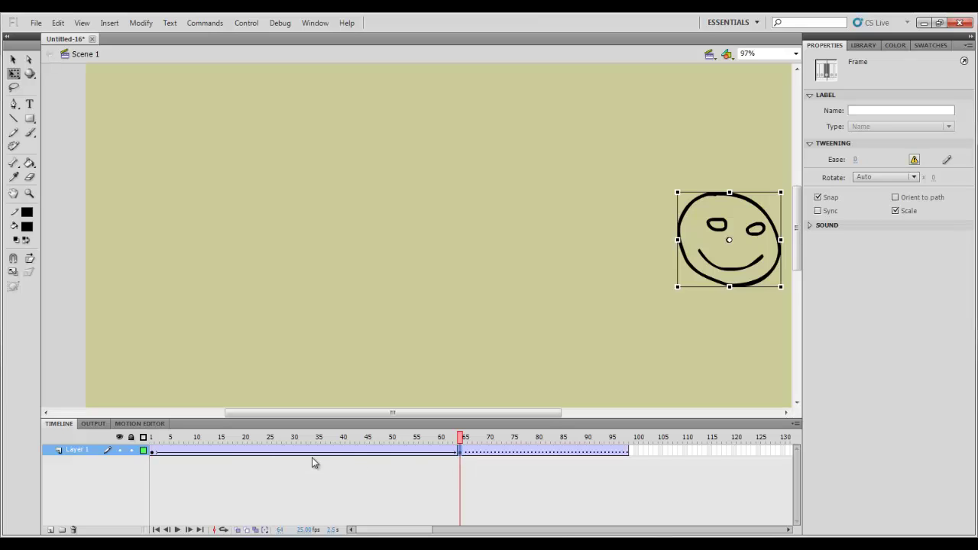
left_click(153, 452)
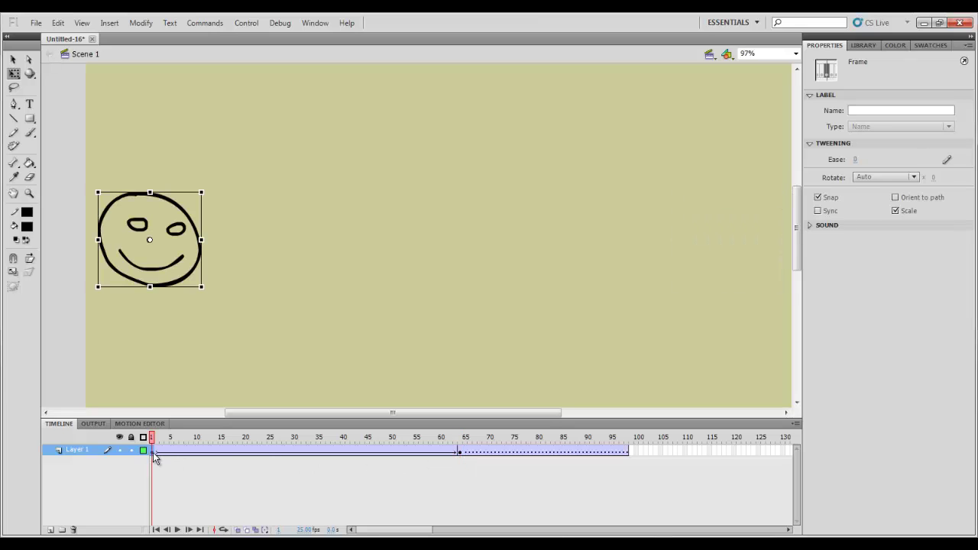
key("Return")
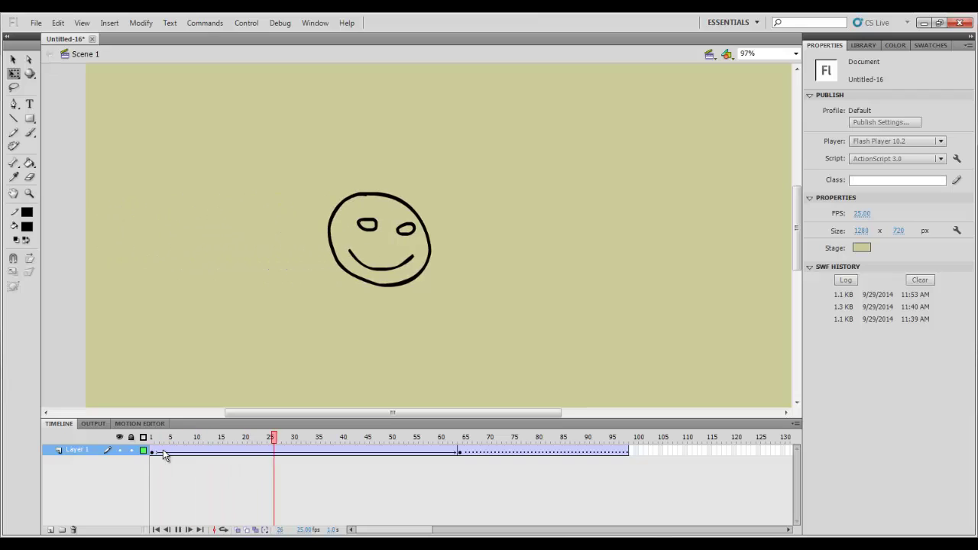
key("Return")
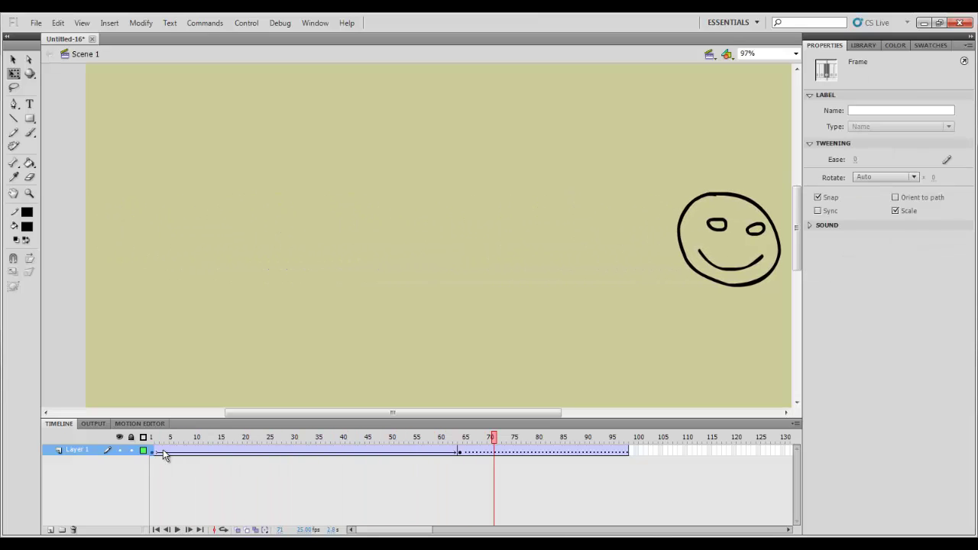
key("Return")
key("Return")
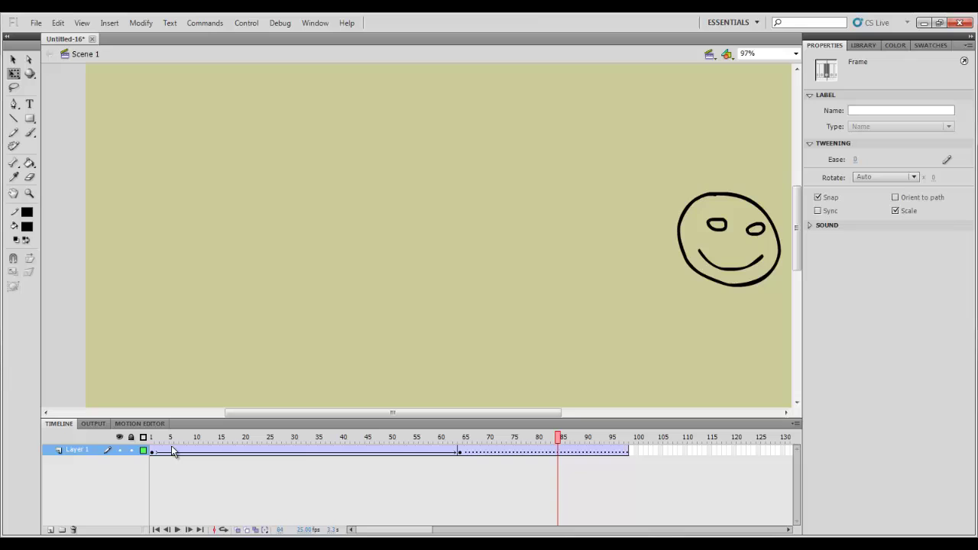
left_click(461, 452)
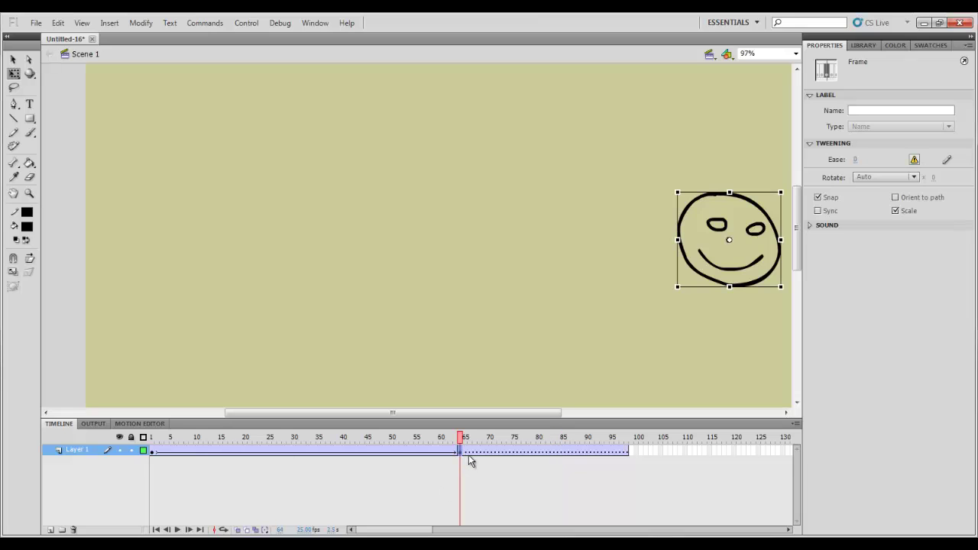
Add a frame-96 keyframe with the smiley moved to the top centre, then play from frame 1.
right_click(618, 453)
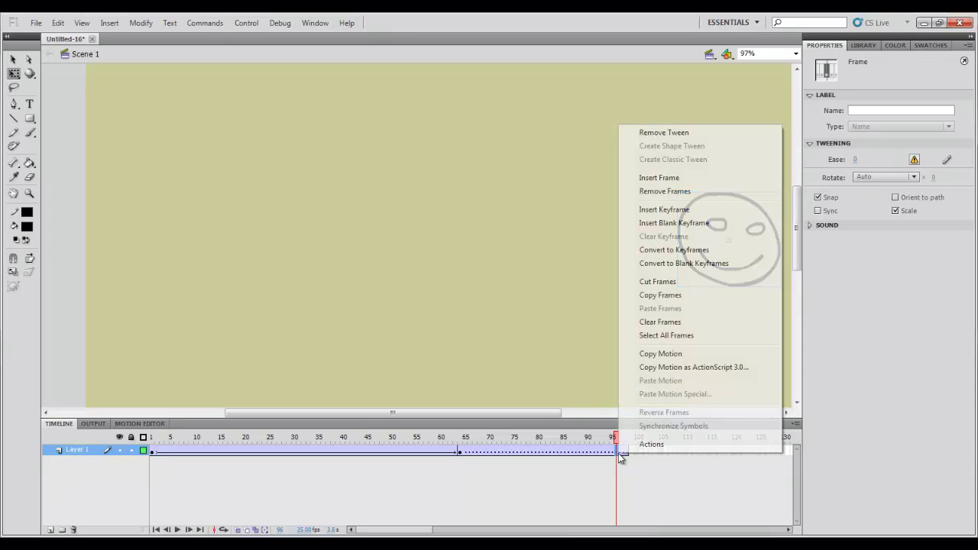
left_click(683, 210)
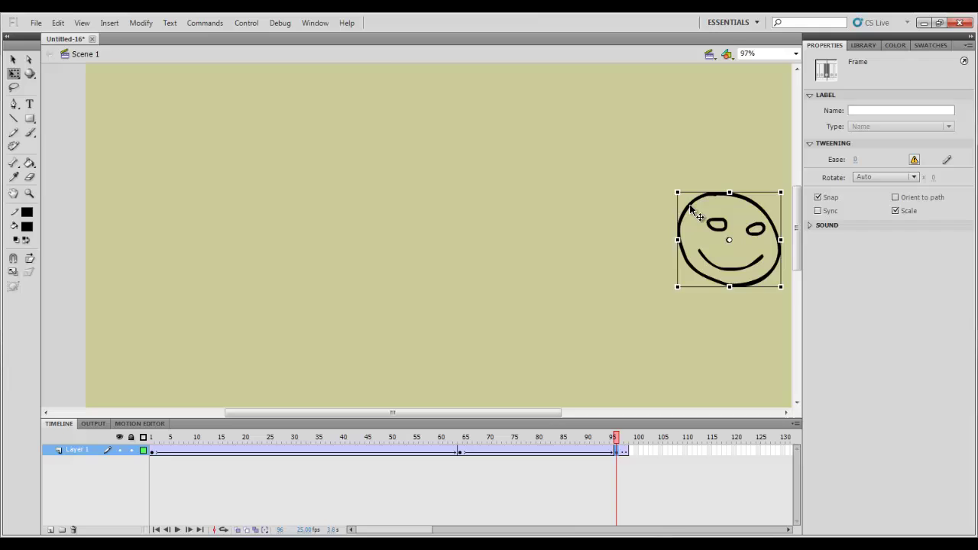
left_click_drag(687, 207, 388, 97)
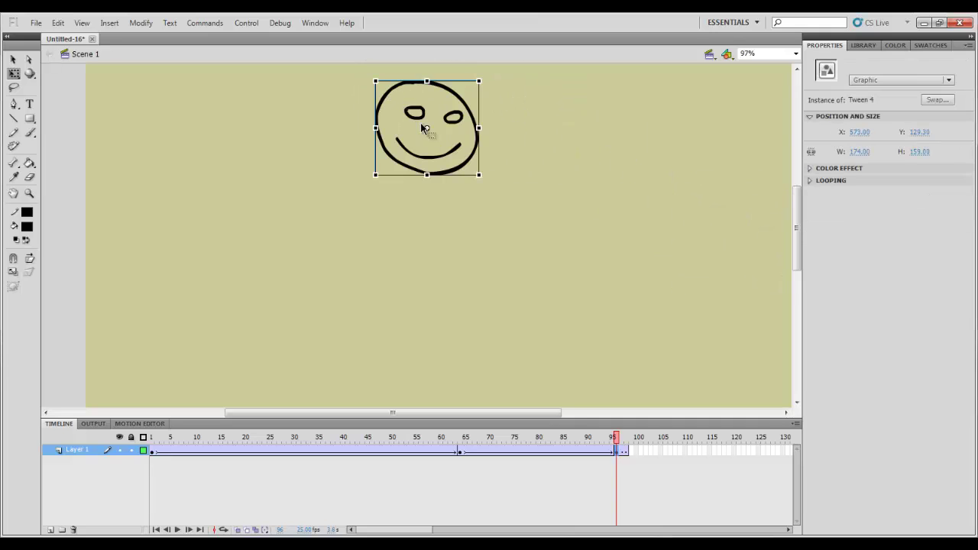
left_click(154, 450)
key("Return")
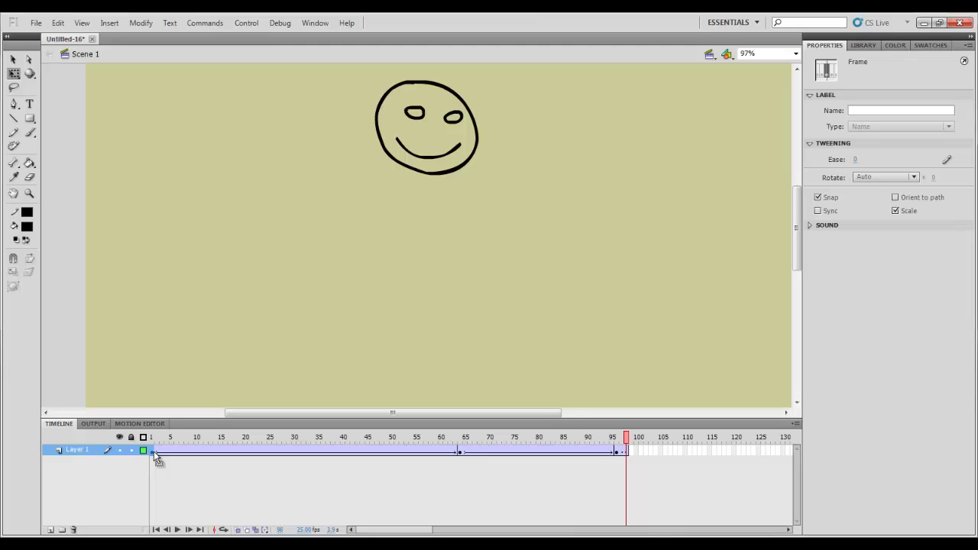
key("ctrl+Return")
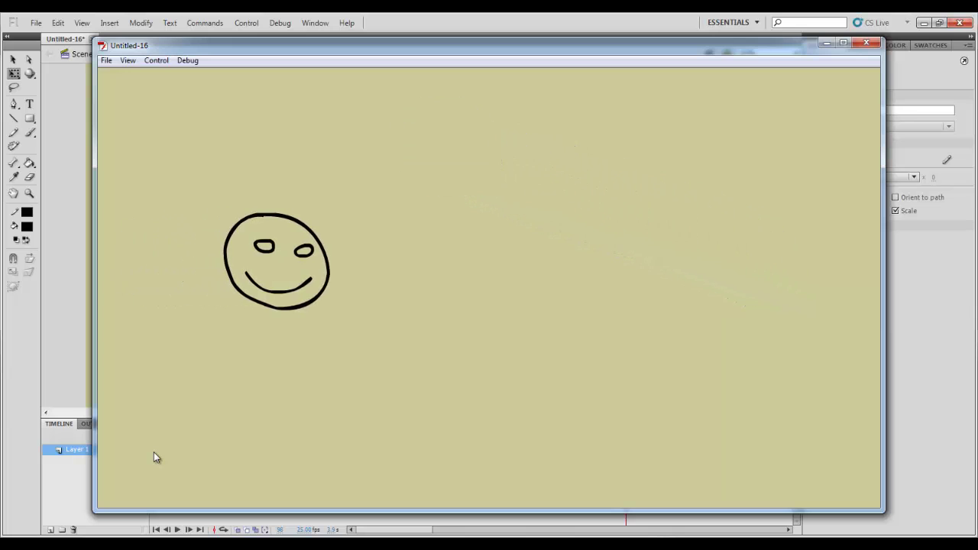
left_click(865, 42)
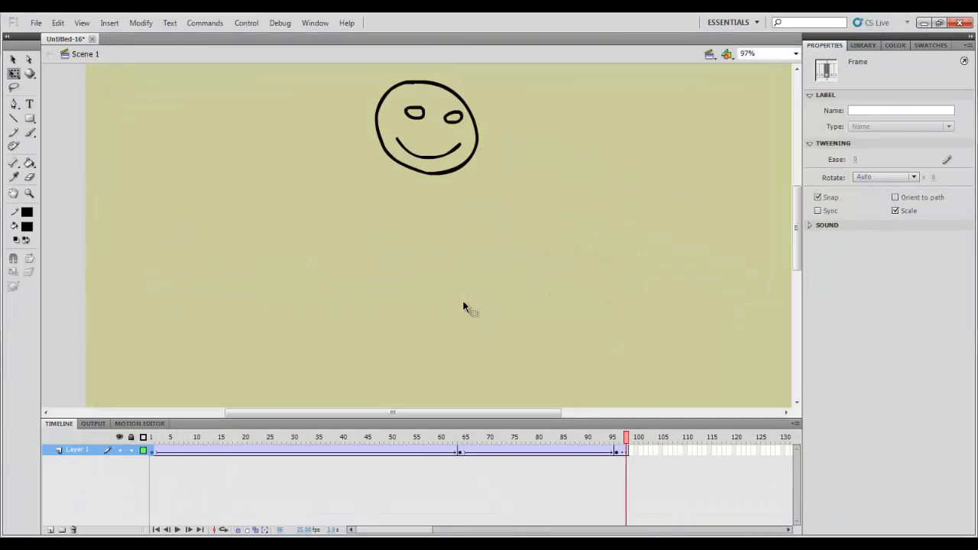